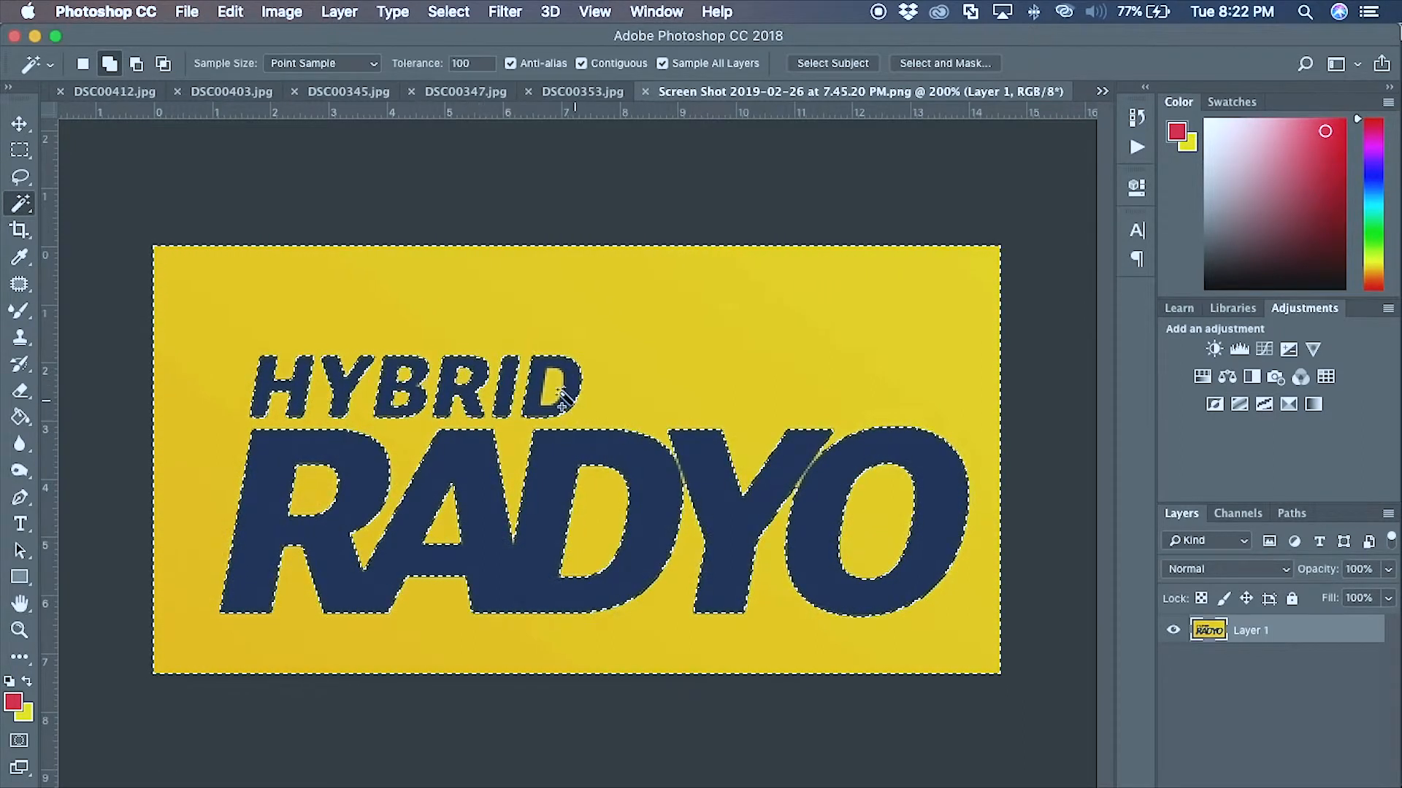
Delete the selected yellow background around the HYBRID RADYO logo, check the letter edges, and clear the selection.
{"action": "left_click", "coordinate": [15, 131]}
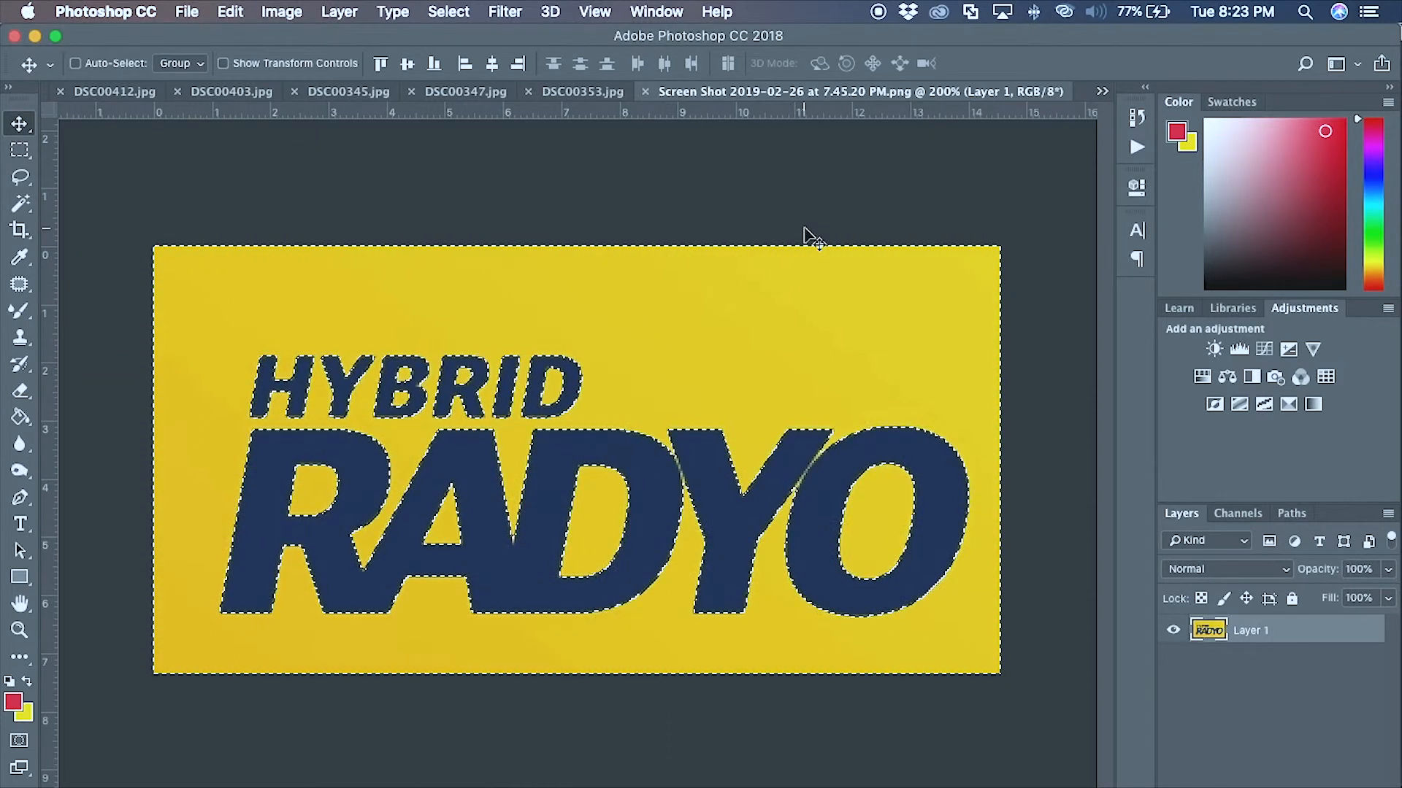
{"action": "key", "text": "Delete"}
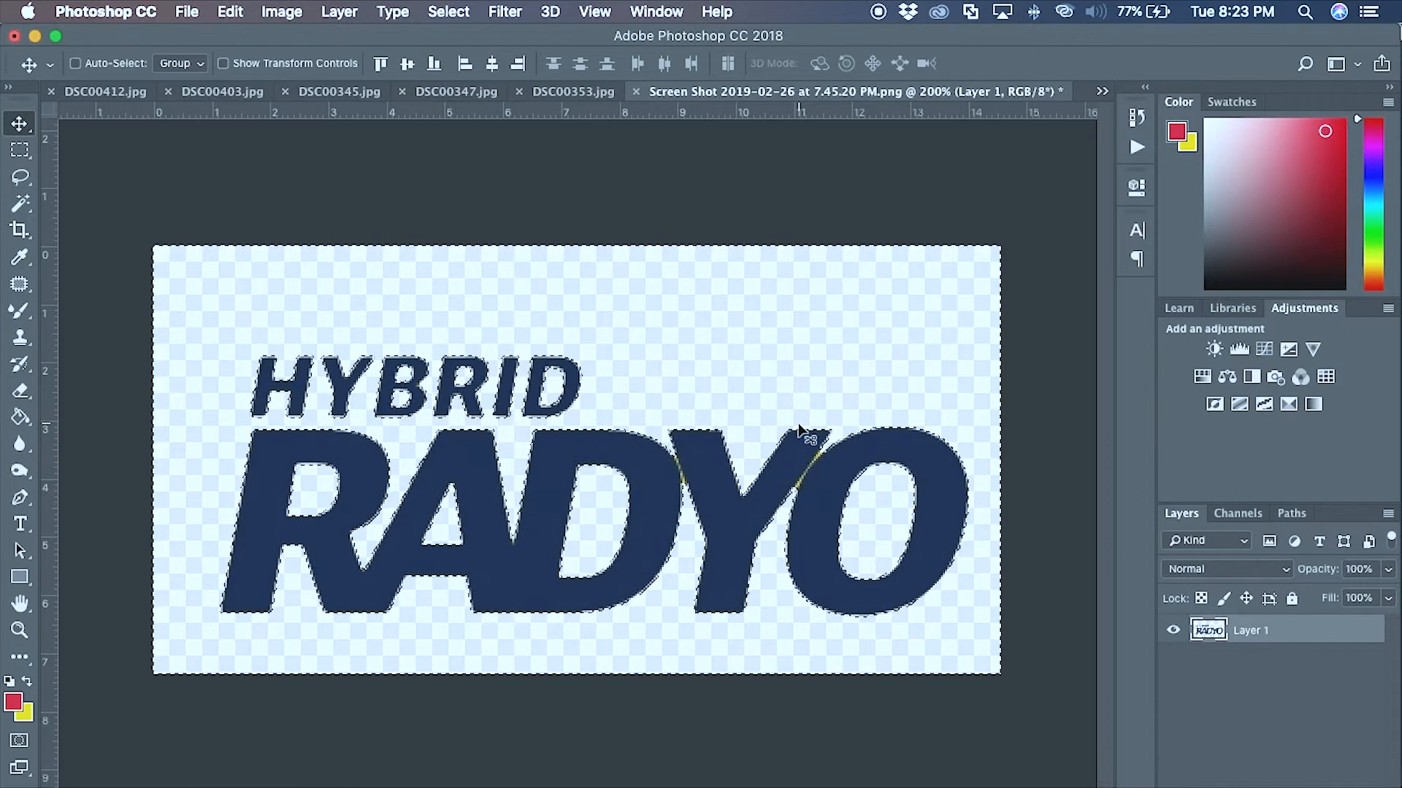
{"action": "key", "text": "super+plus"}
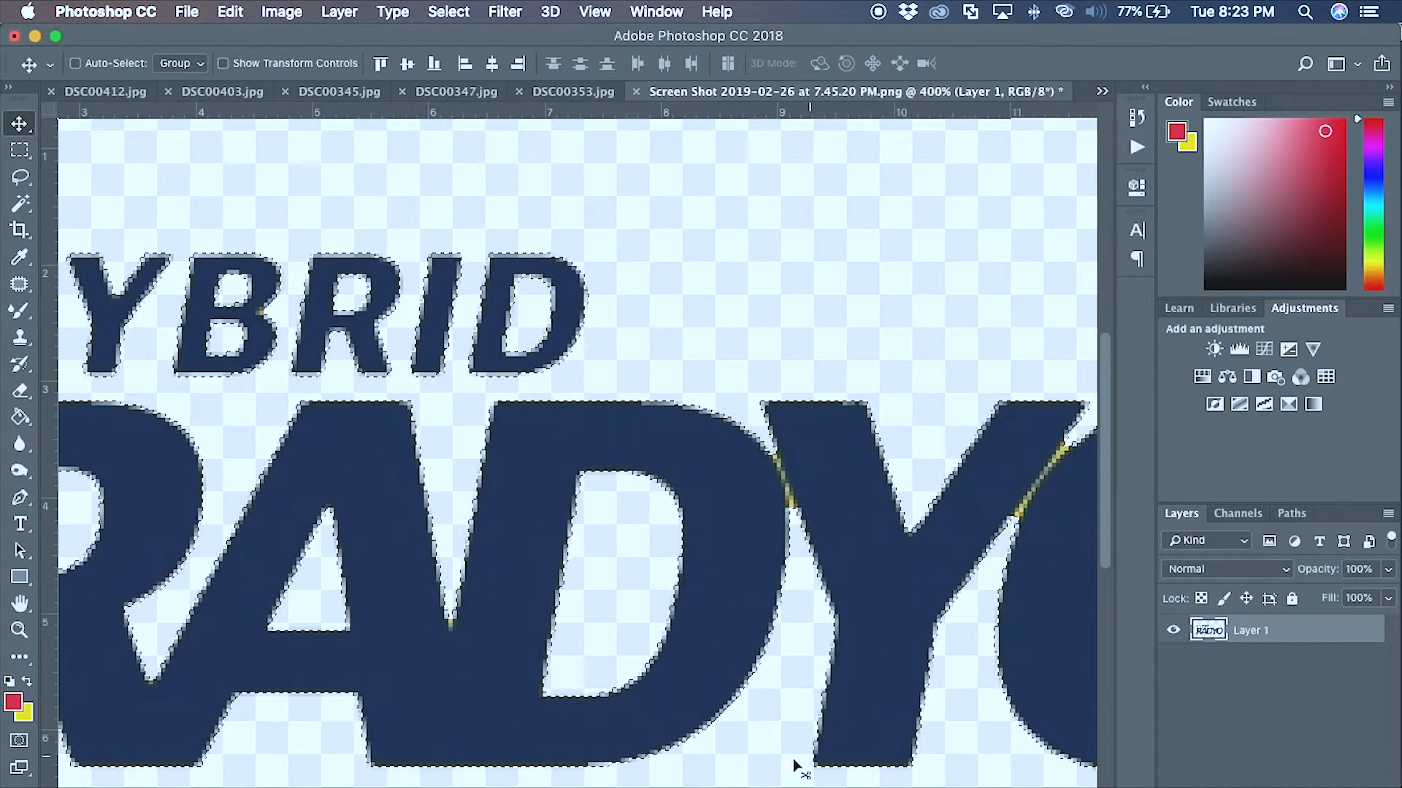
{"action": "scroll", "coordinate": [782, 671], "scroll_direction": "down", "scroll_amount": 1}
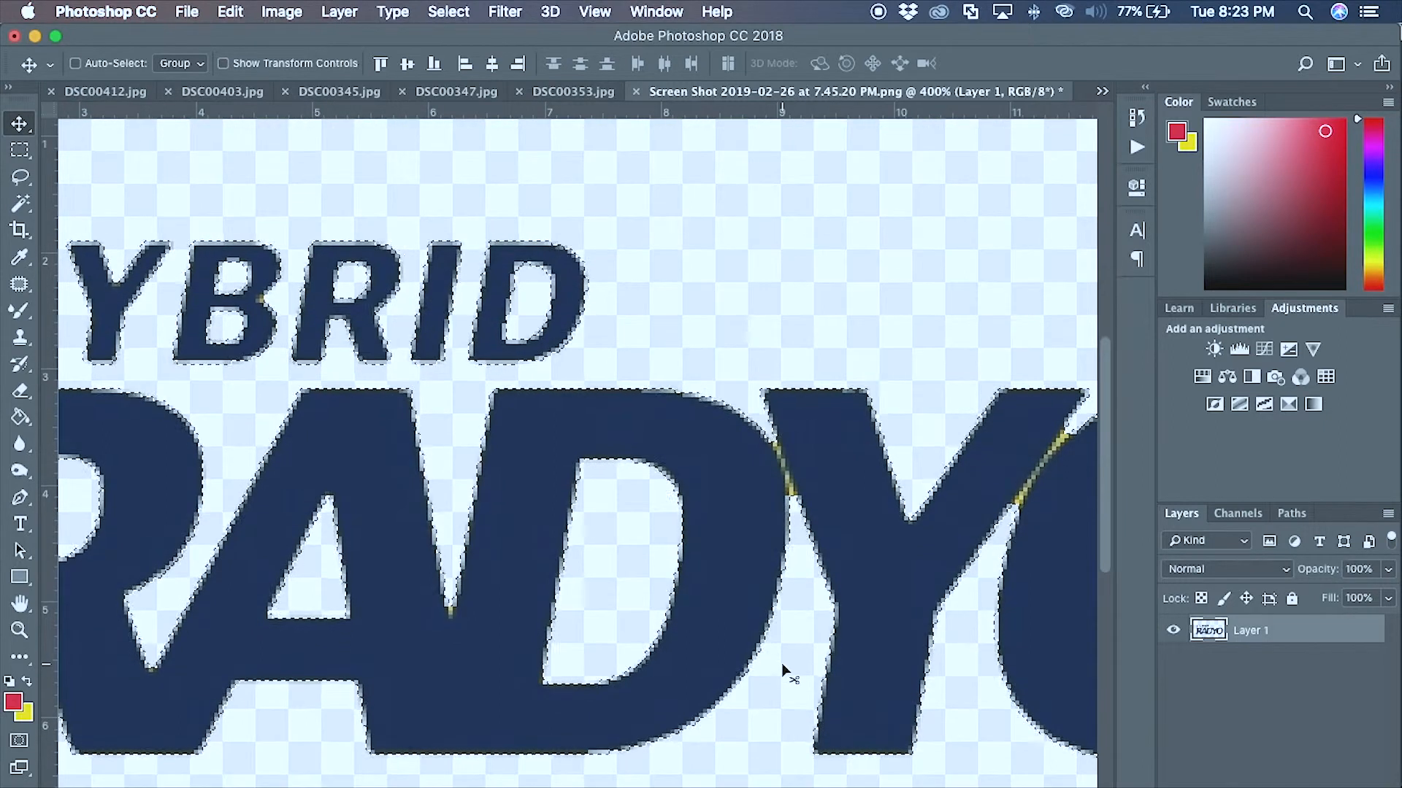
{"action": "scroll", "coordinate": [782, 667], "scroll_direction": "down", "scroll_amount": 3}
{"action": "key", "text": "super+minus"}
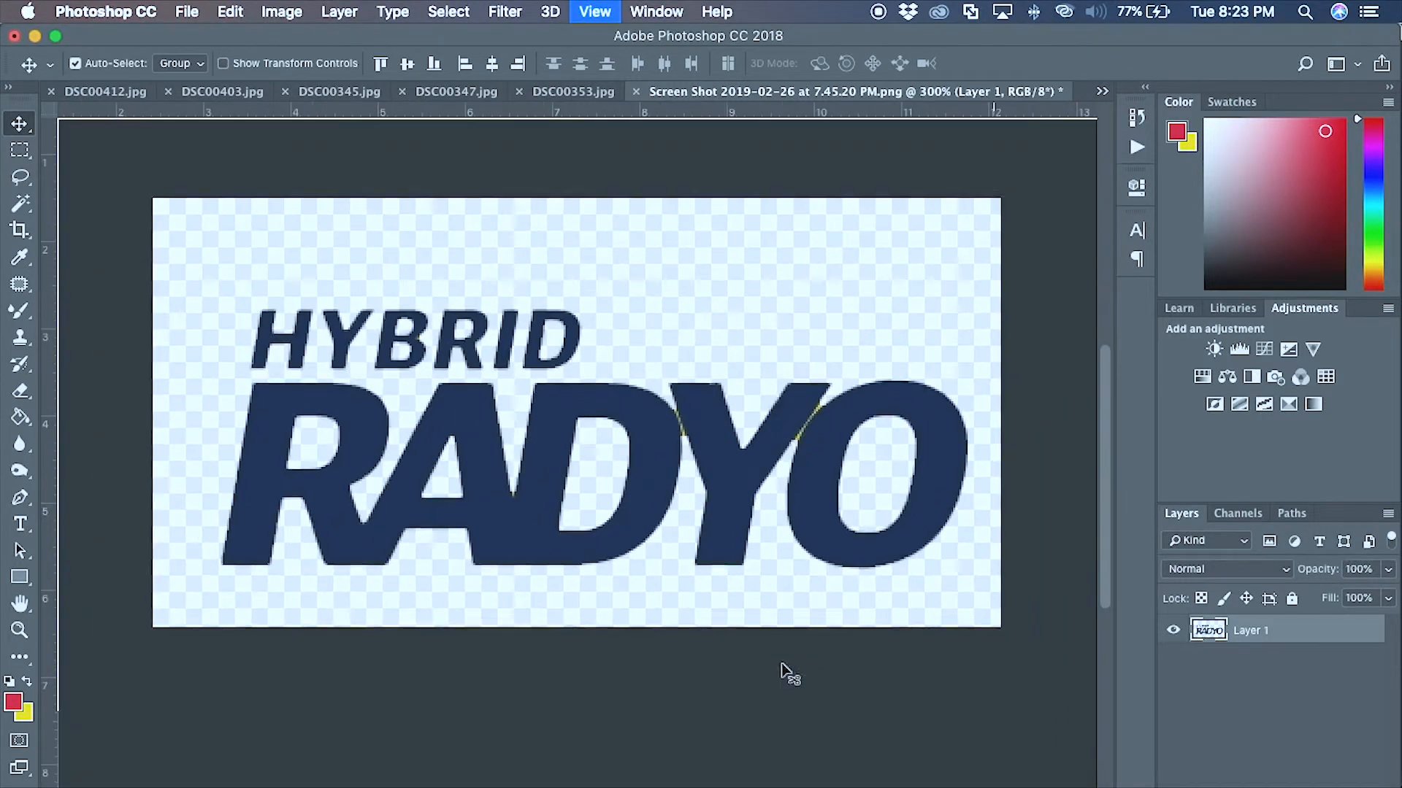
{"action": "key", "text": "super+minus"}
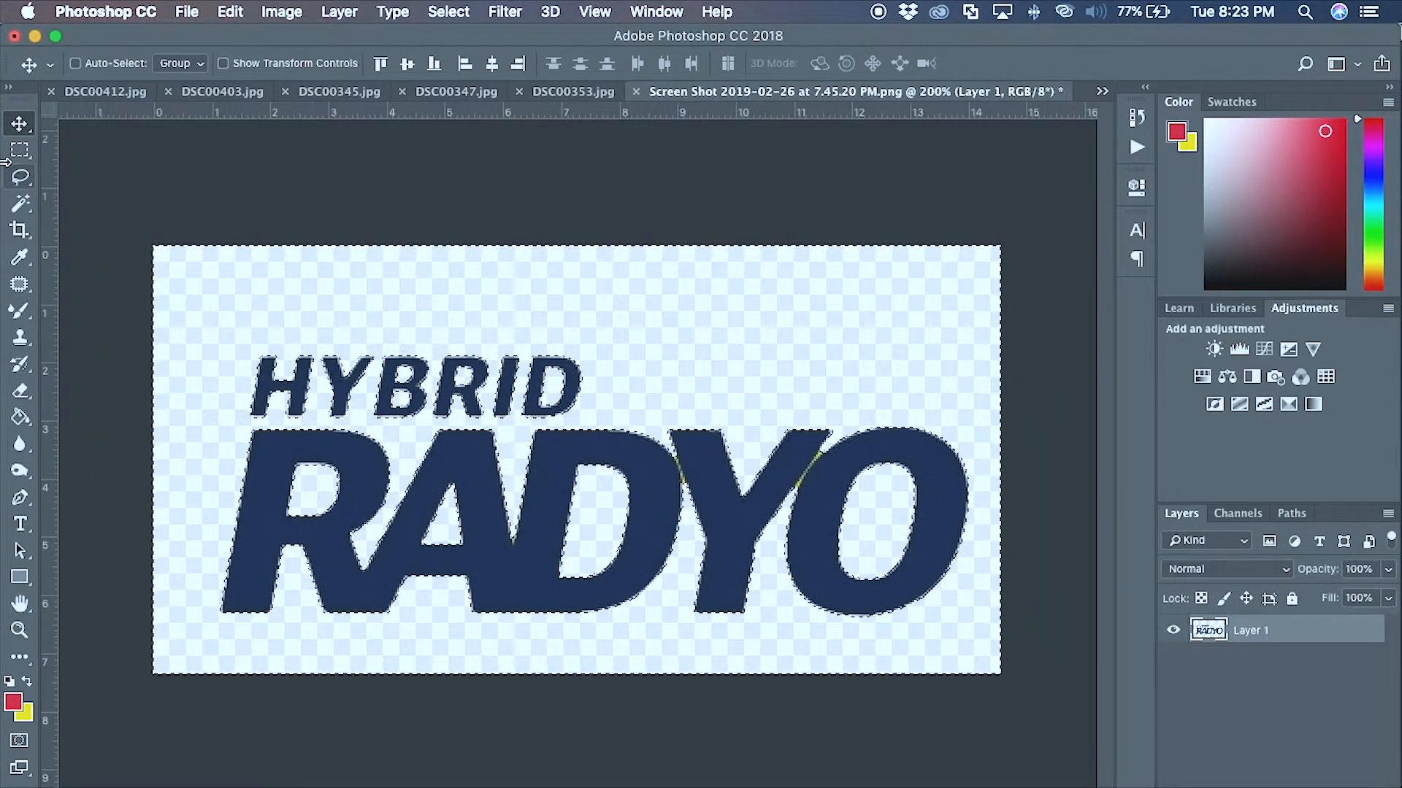
{"action": "left_click", "coordinate": [20, 150]}
{"action": "left_click", "coordinate": [97, 275]}
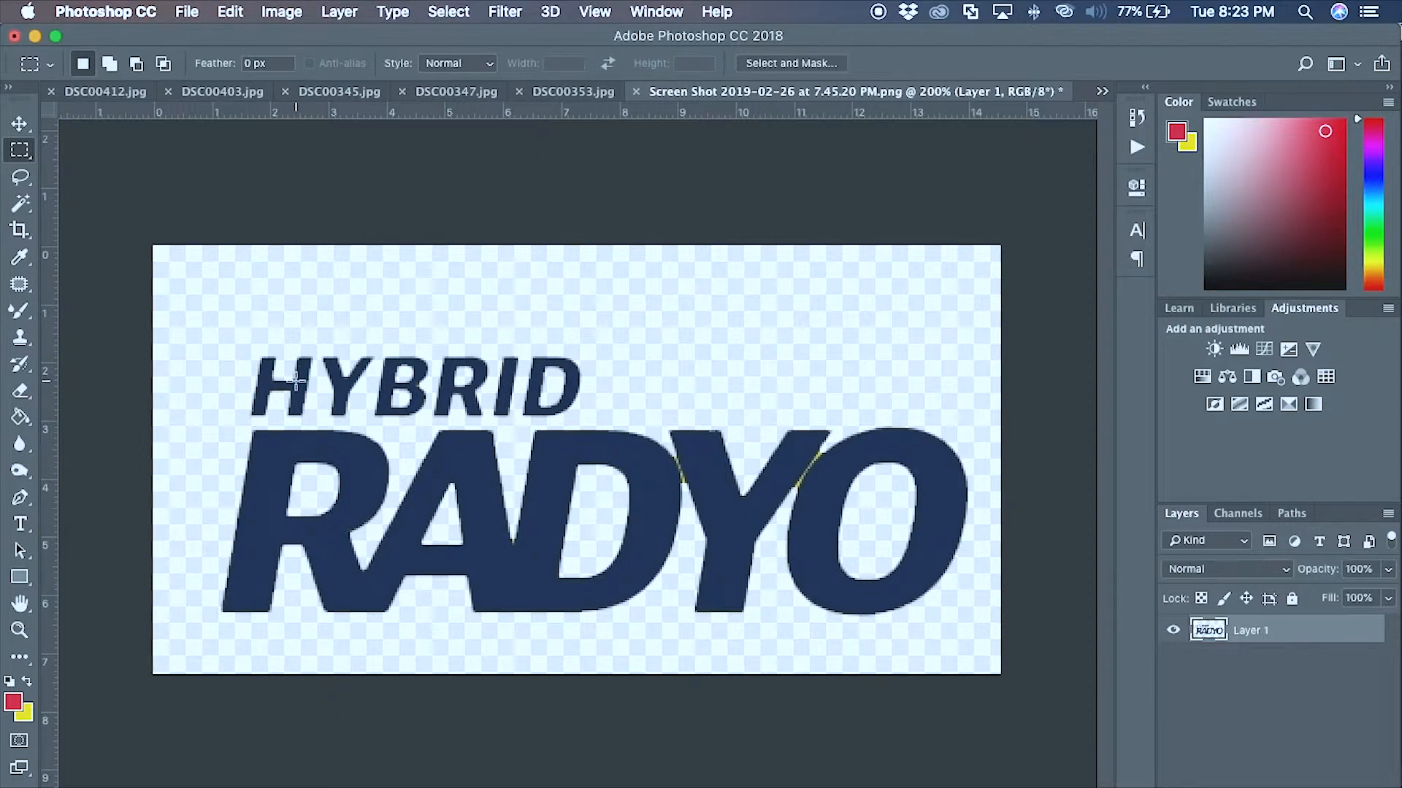
Save the transparent logo as a PNG copy on the Desktop, replacing the existing screenshot file and using the large file size option.
{"action": "key", "text": "super+s"}
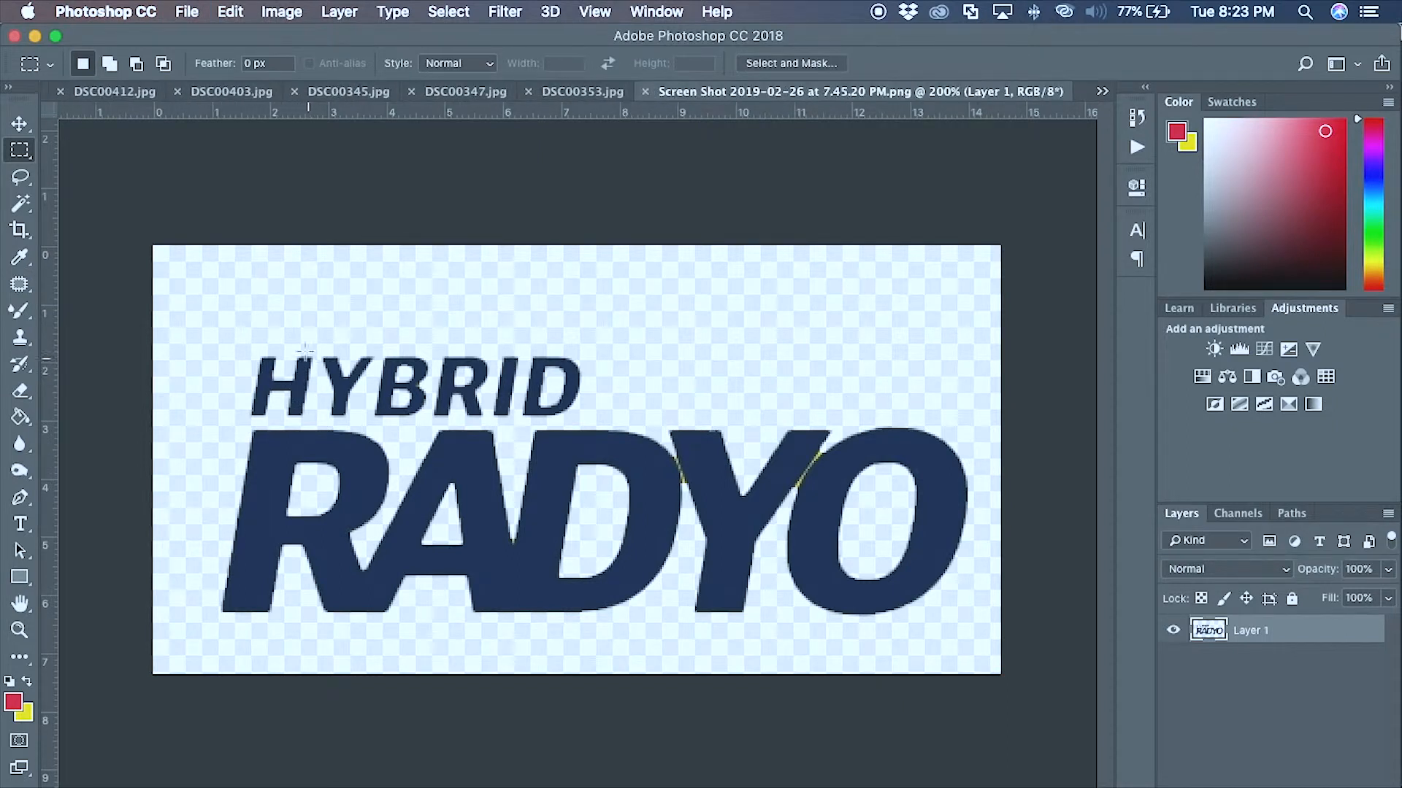
{"action": "left_click", "coordinate": [187, 11]}
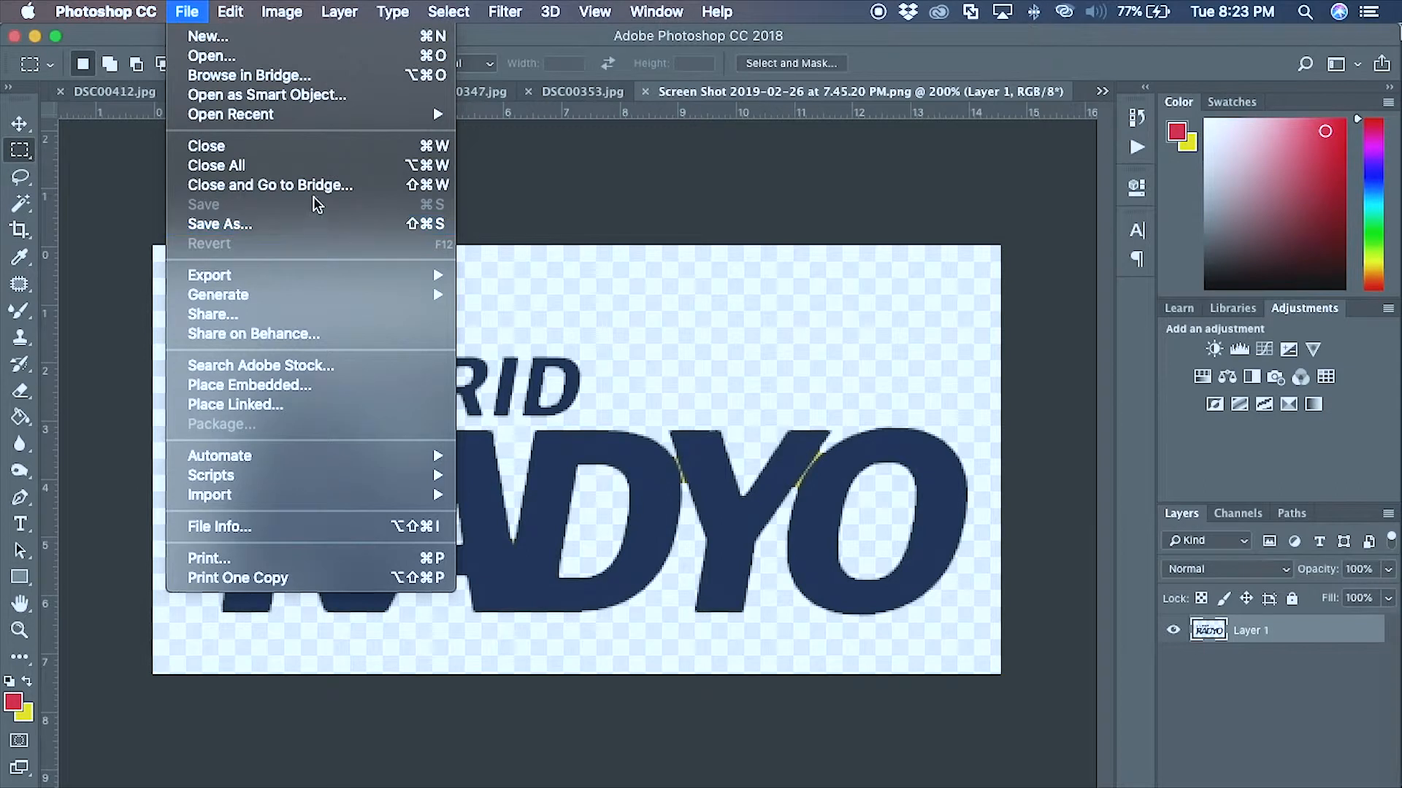
{"action": "left_click", "coordinate": [305, 224]}
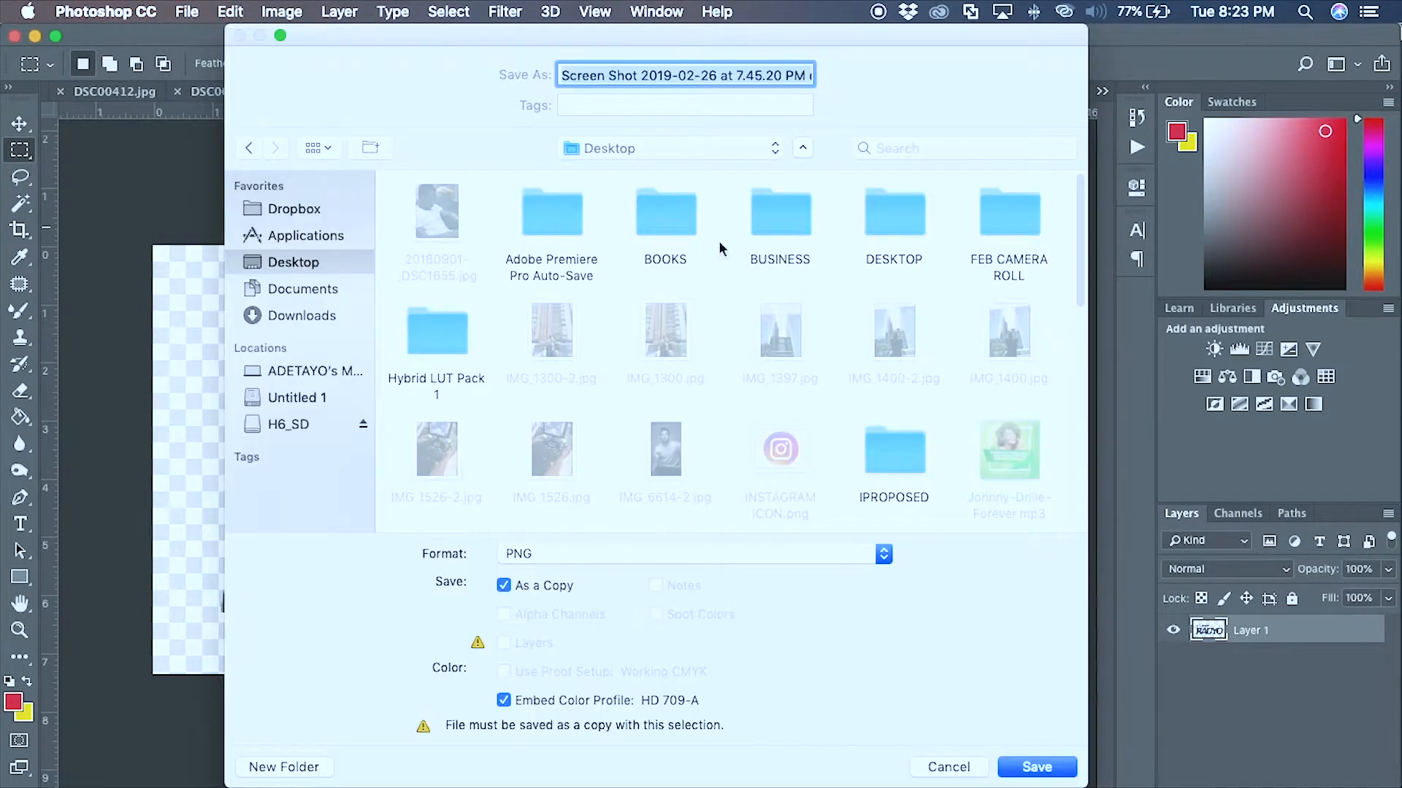
{"action": "scroll", "coordinate": [784, 291], "scroll_direction": "down", "scroll_amount": 10}
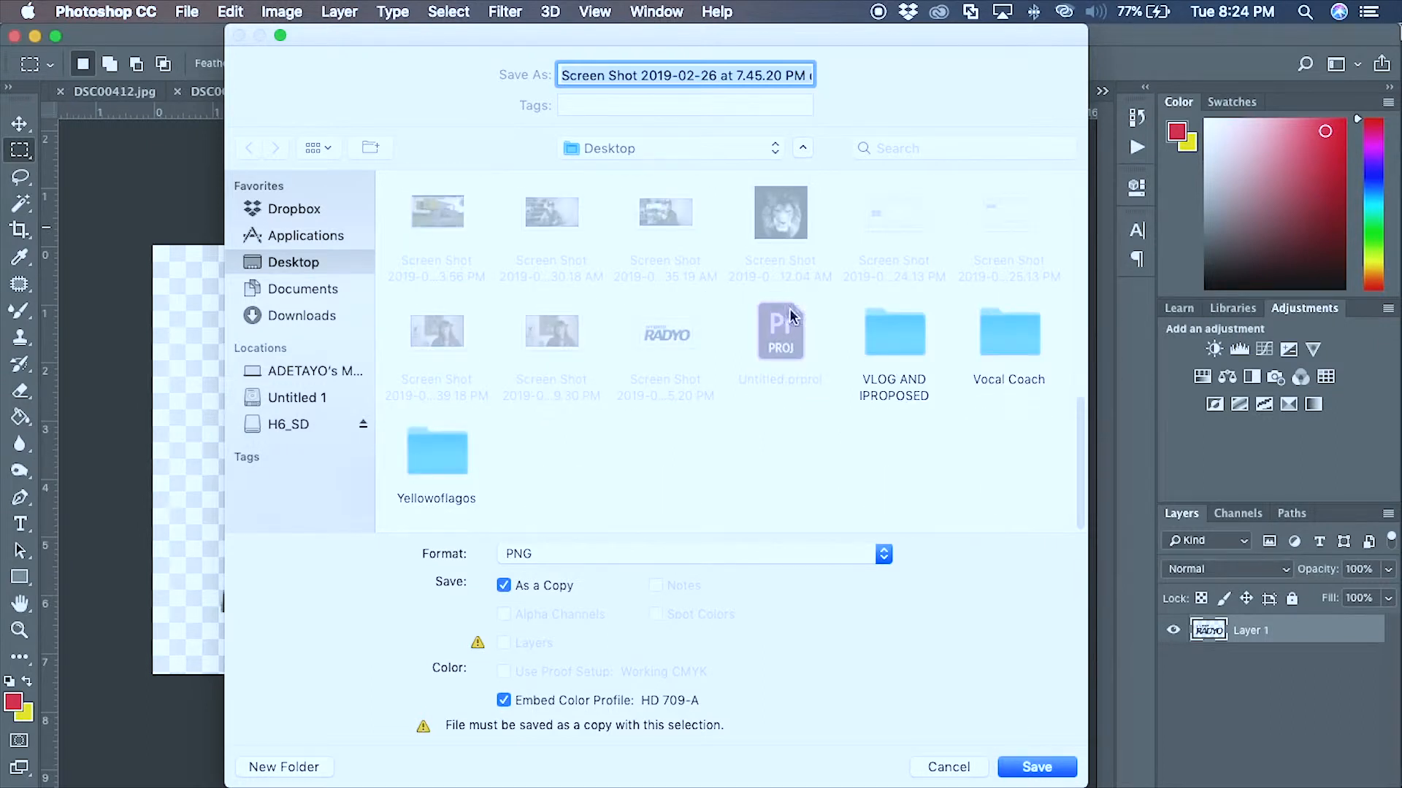
{"action": "left_click", "coordinate": [642, 342]}
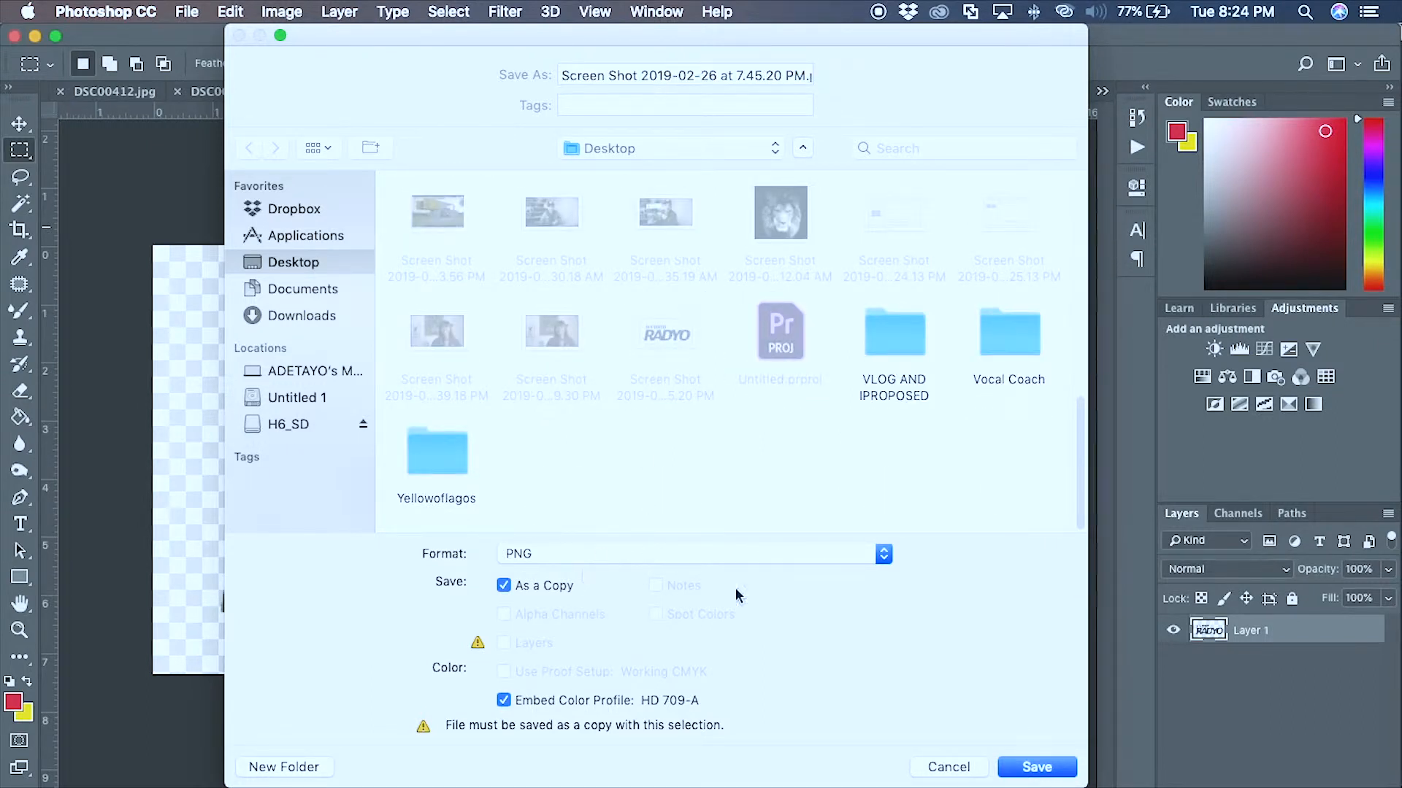
{"action": "left_click", "coordinate": [1037, 767]}
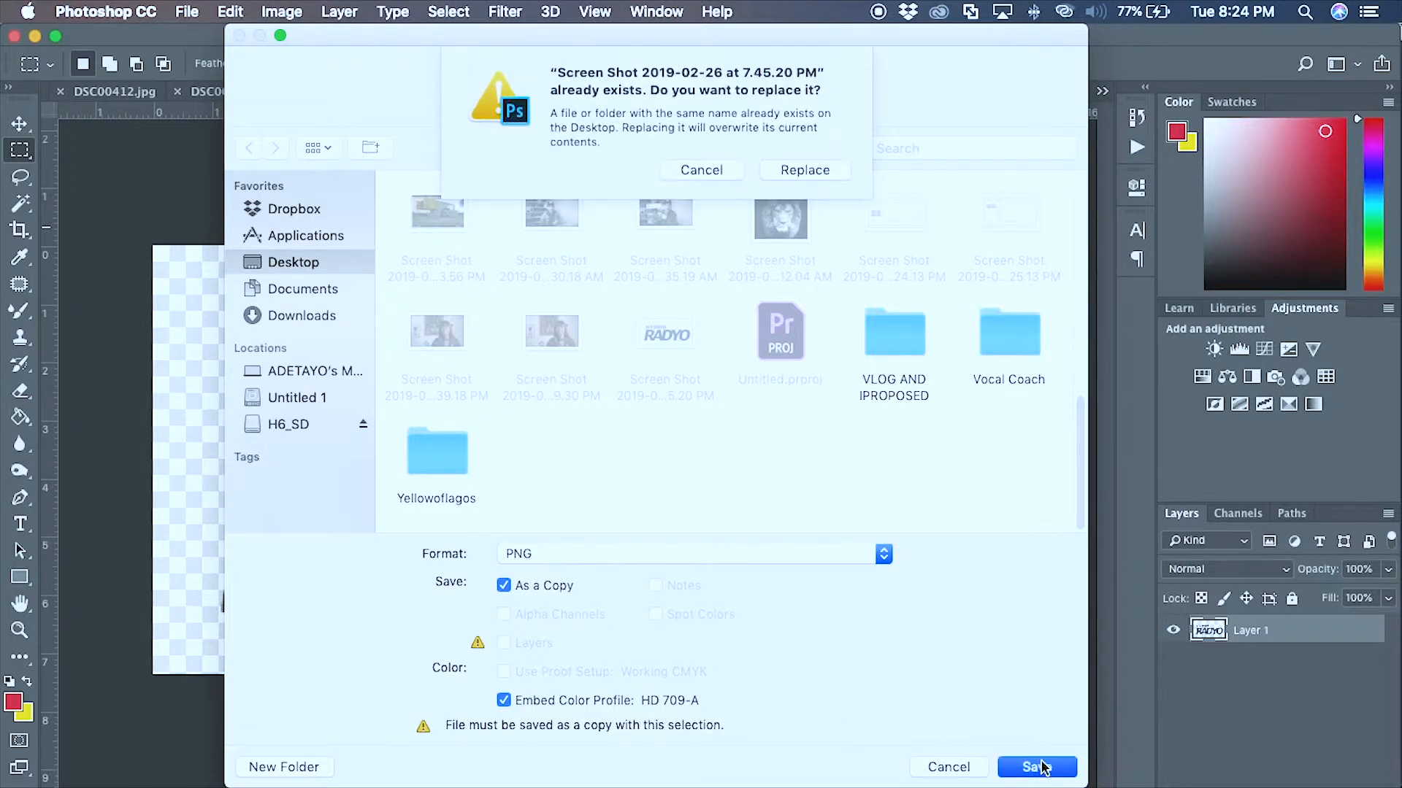
{"action": "left_click", "coordinate": [804, 169]}
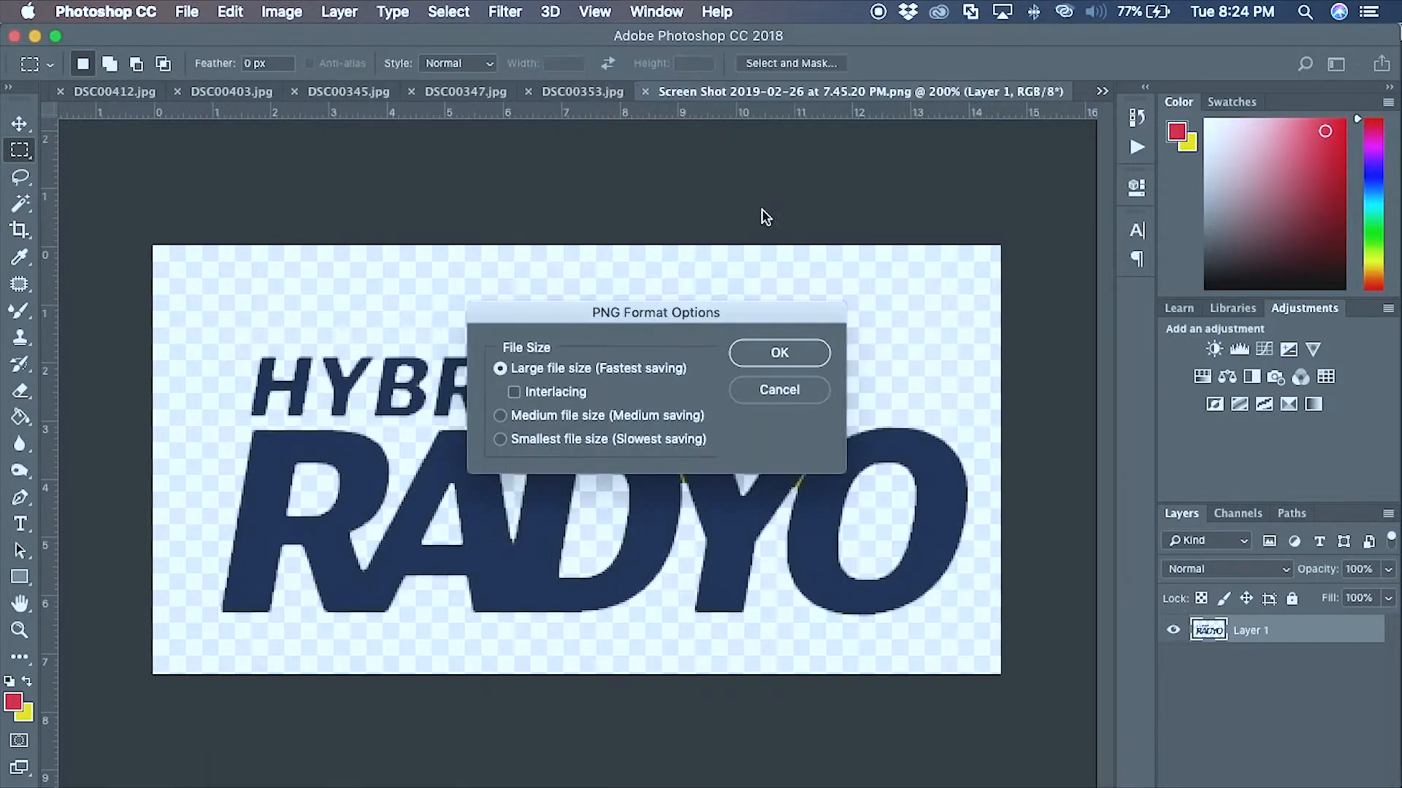
{"action": "left_click", "coordinate": [791, 365]}
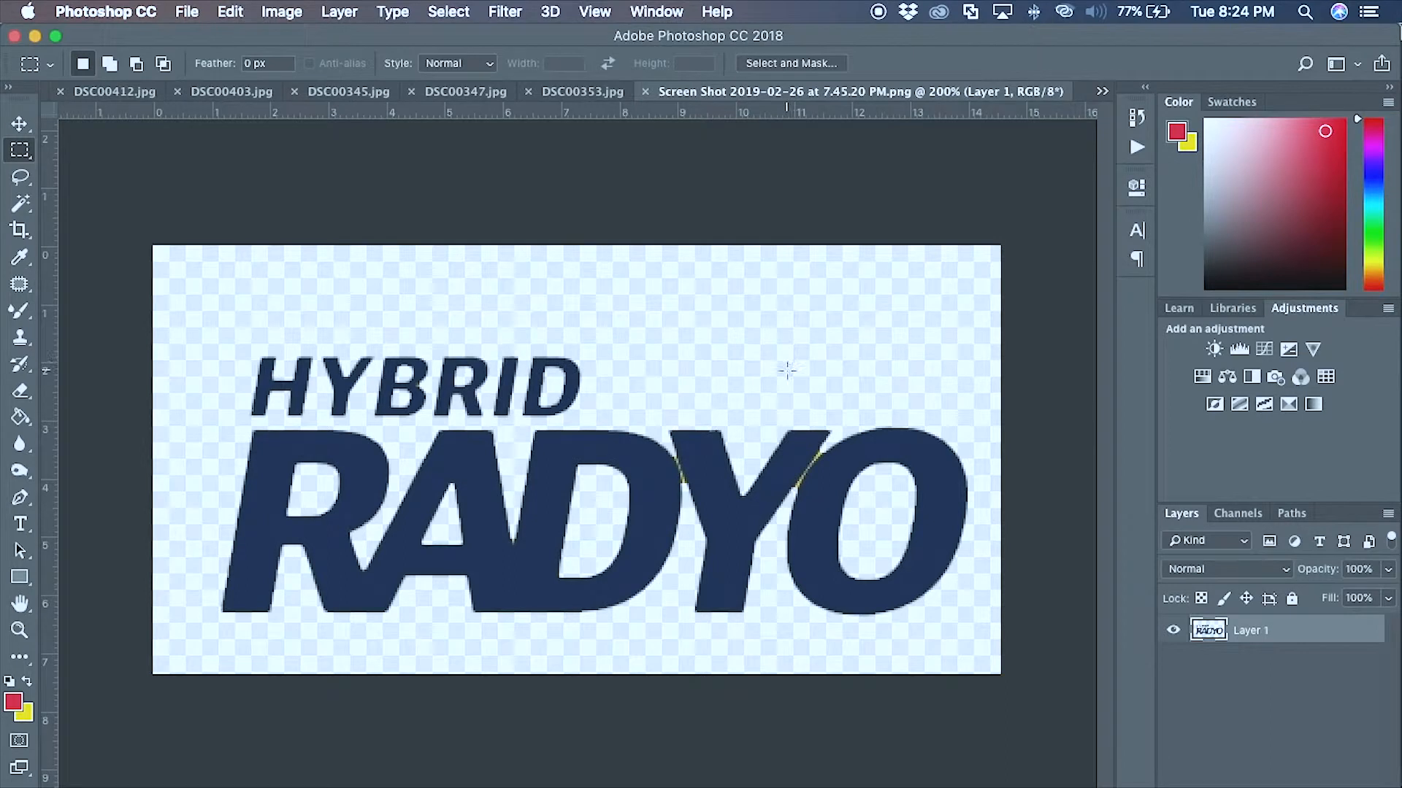
Switch to Premiere Pro and check the background-free logo in the project media and over the video.
{"action": "mouse_move", "coordinate": [380, 785]}
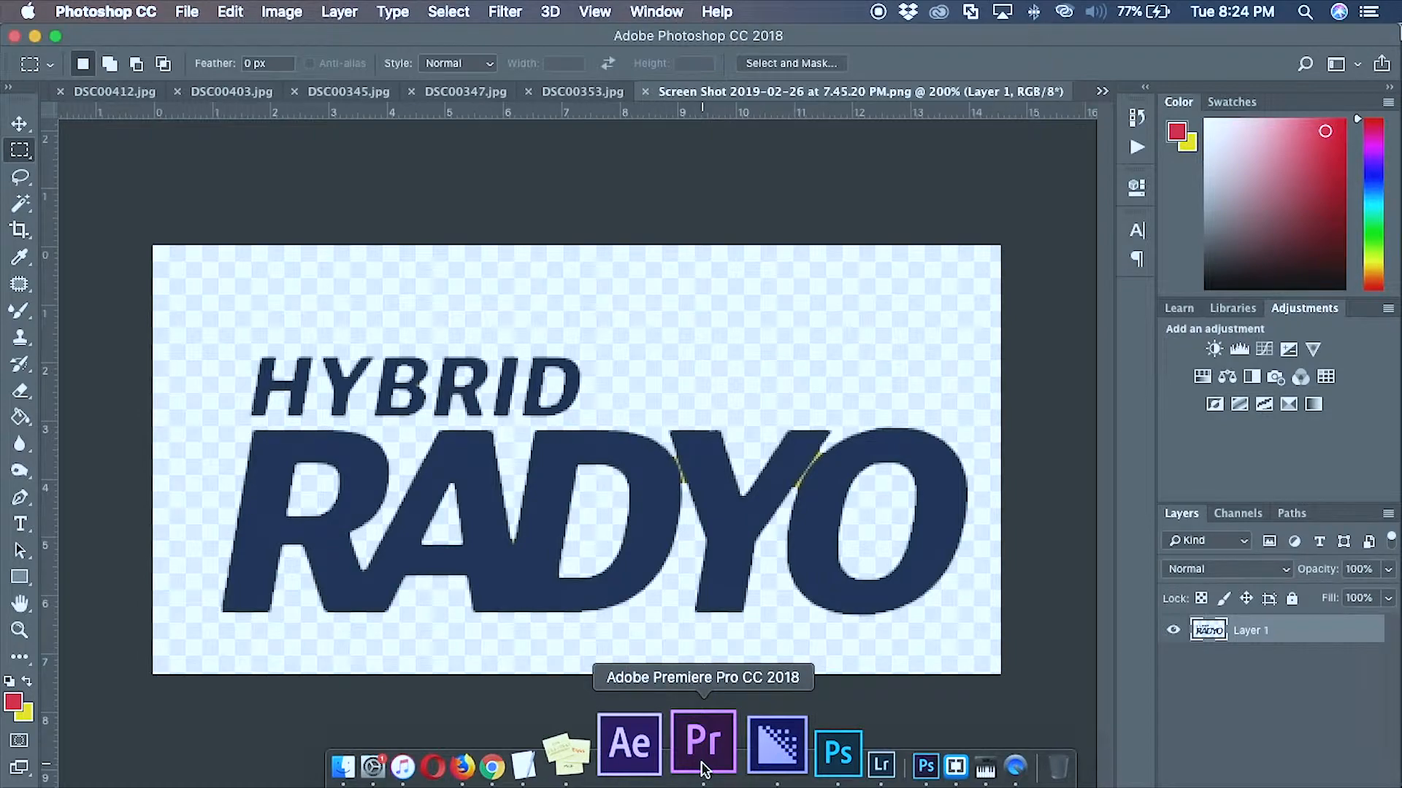
{"action": "left_click", "coordinate": [703, 769]}
{"action": "left_click", "coordinate": [204, 675]}
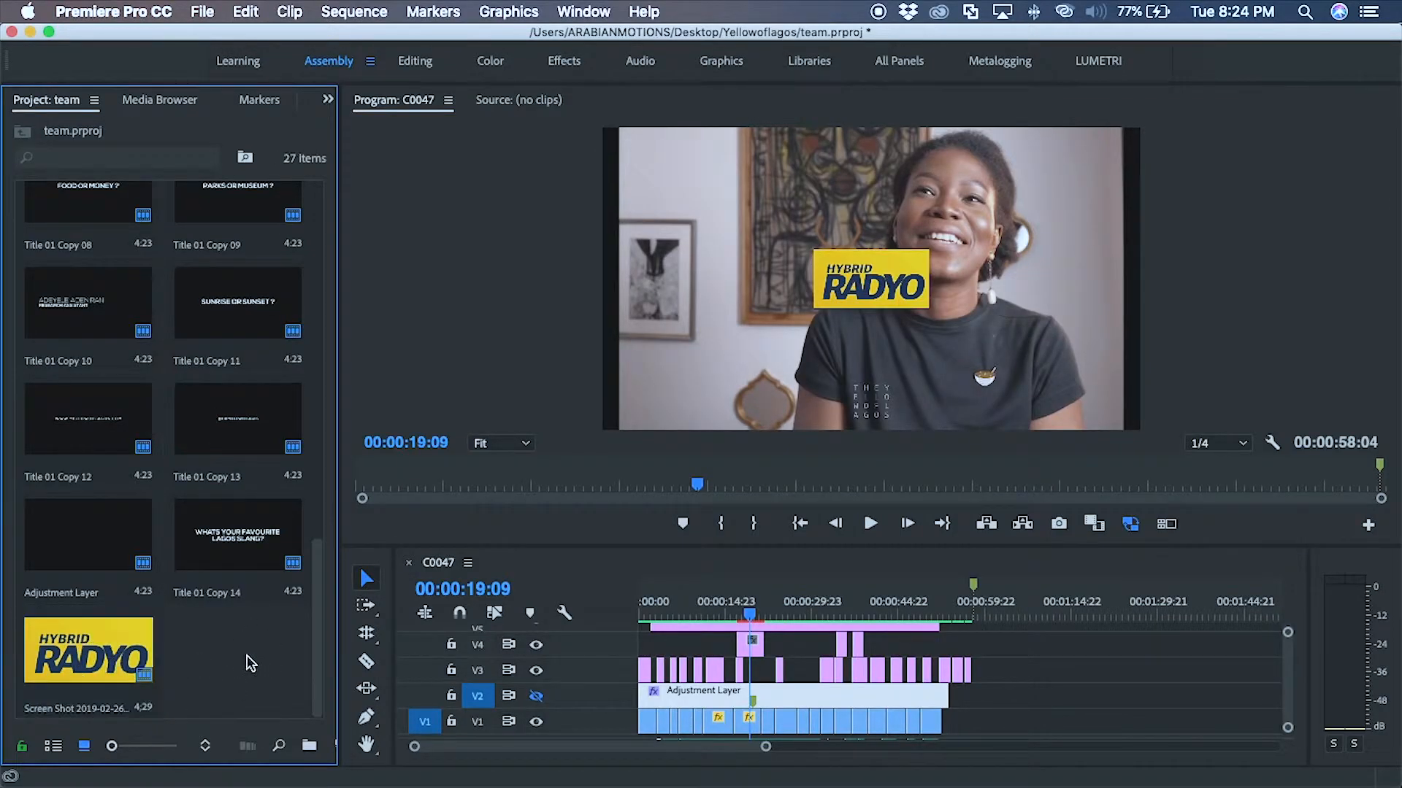
{"action": "left_click", "coordinate": [107, 662]}
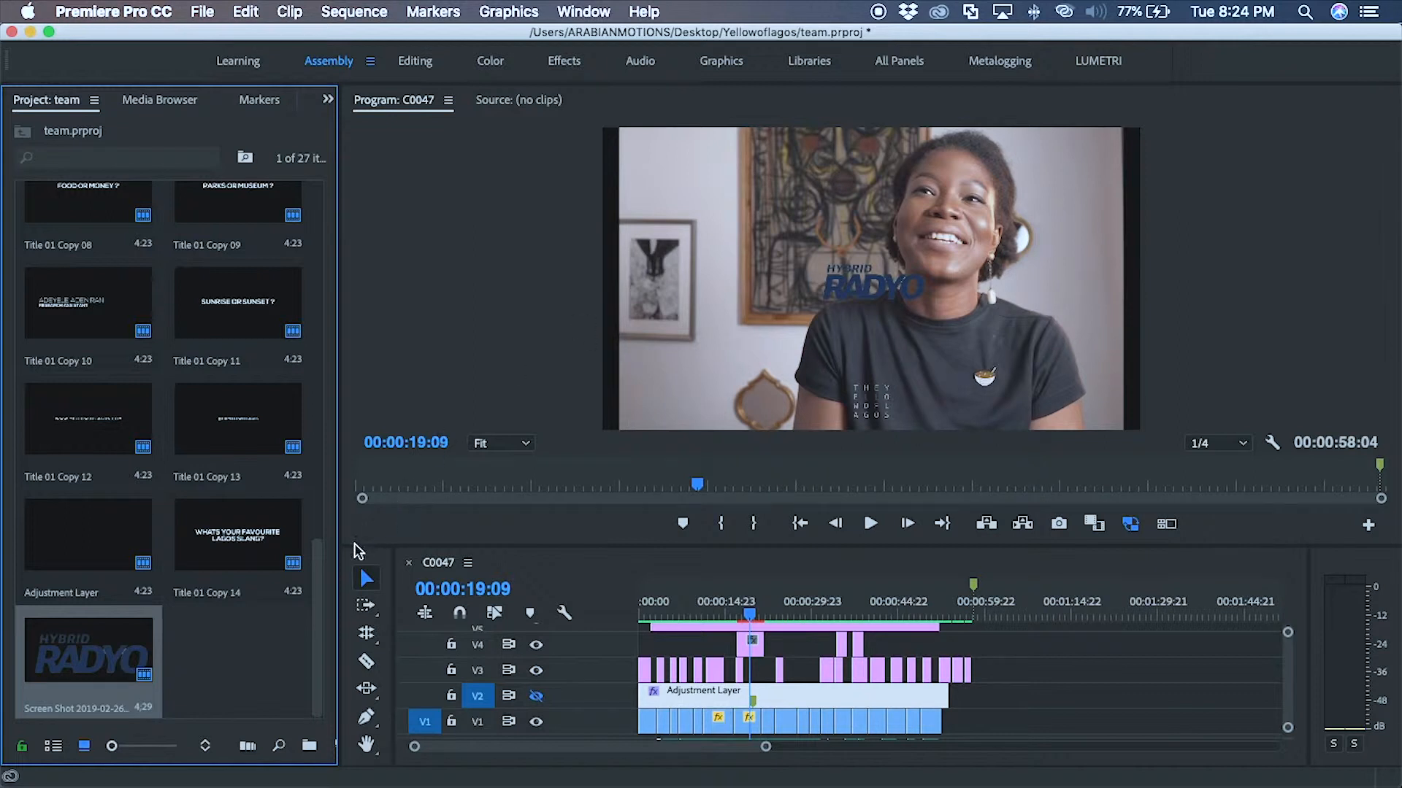
{"action": "left_click_drag", "start_coordinate": [354, 545], "coordinate": [342, 660]}
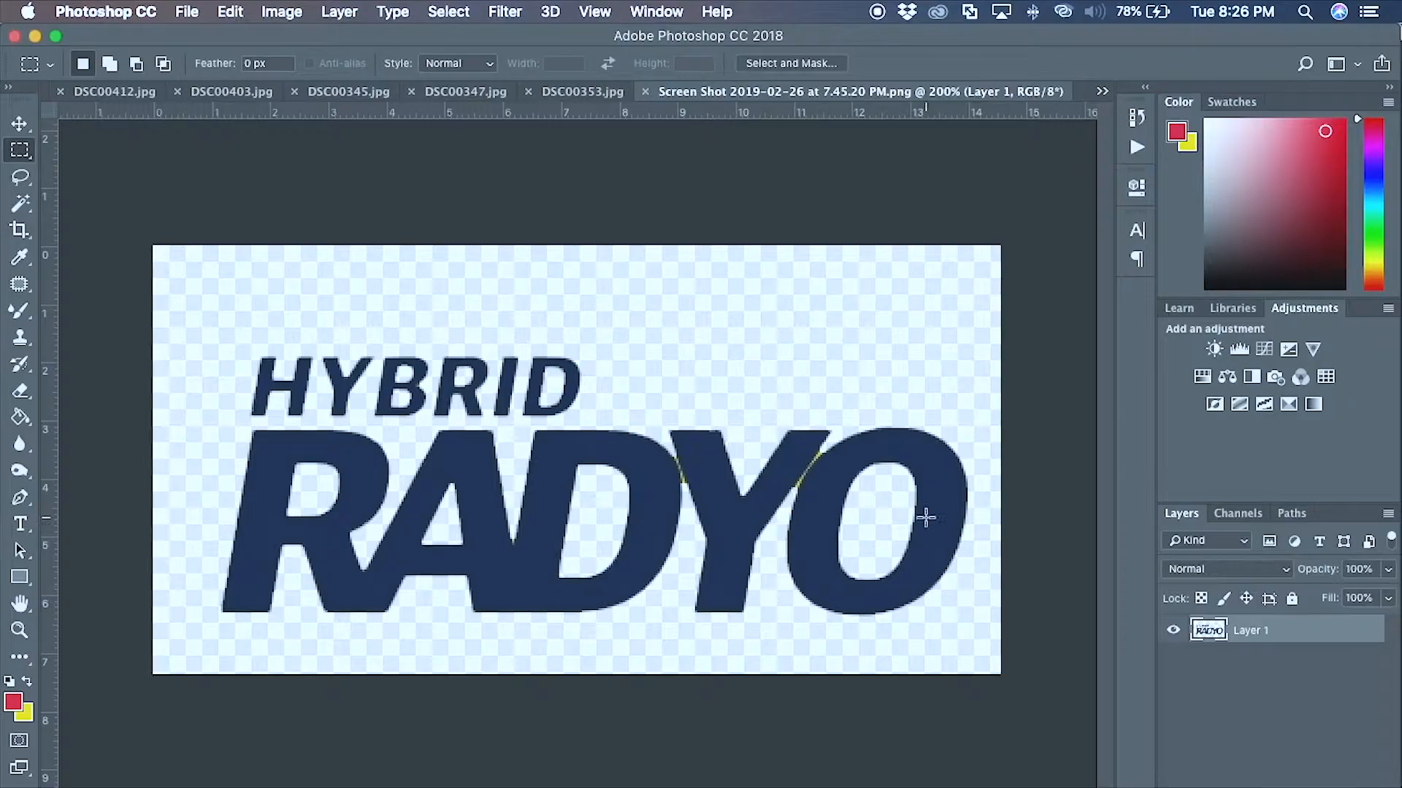
Switch back to Premiere Pro and set the program preview's playback resolution to Full.
{"action": "left_click", "coordinate": [702, 760]}
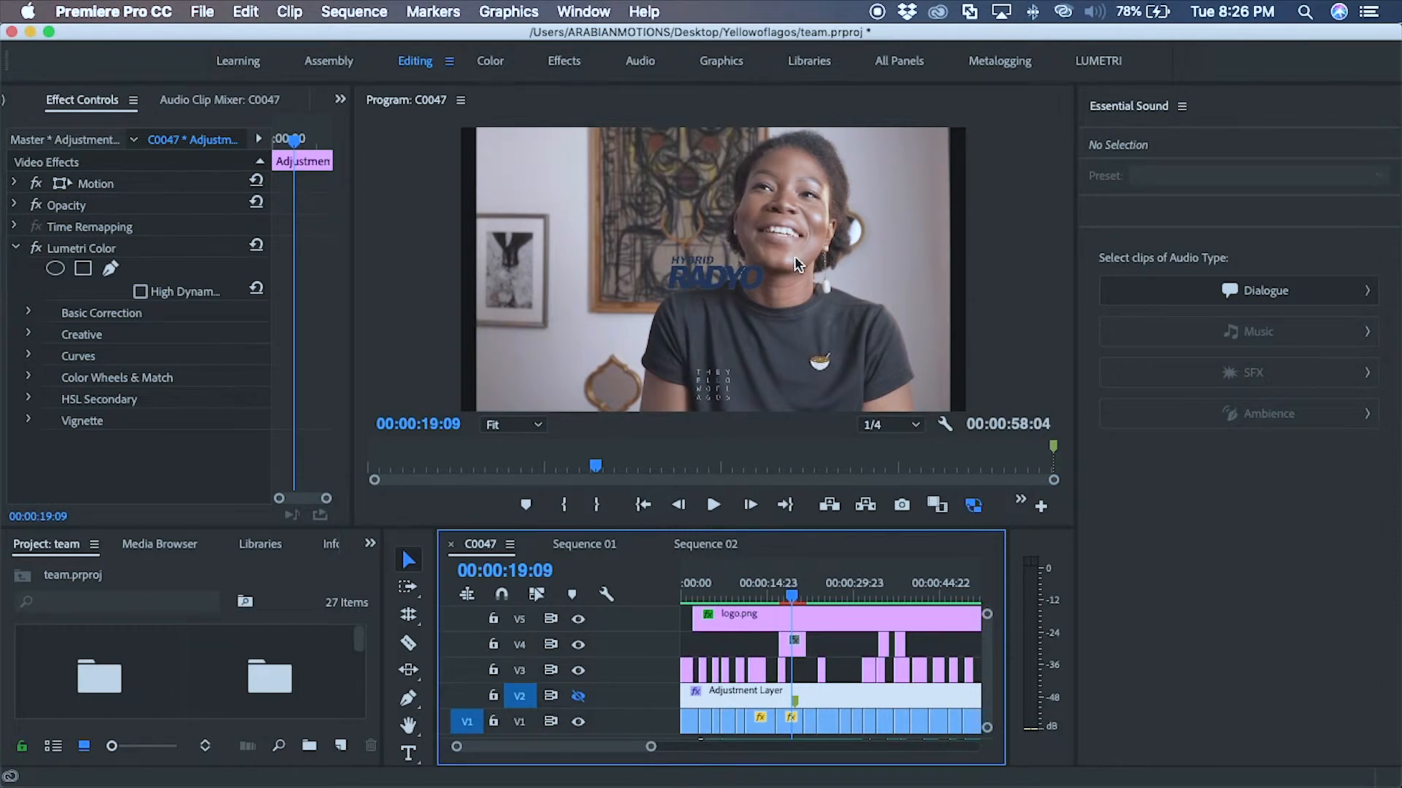
{"action": "left_click", "coordinate": [914, 425]}
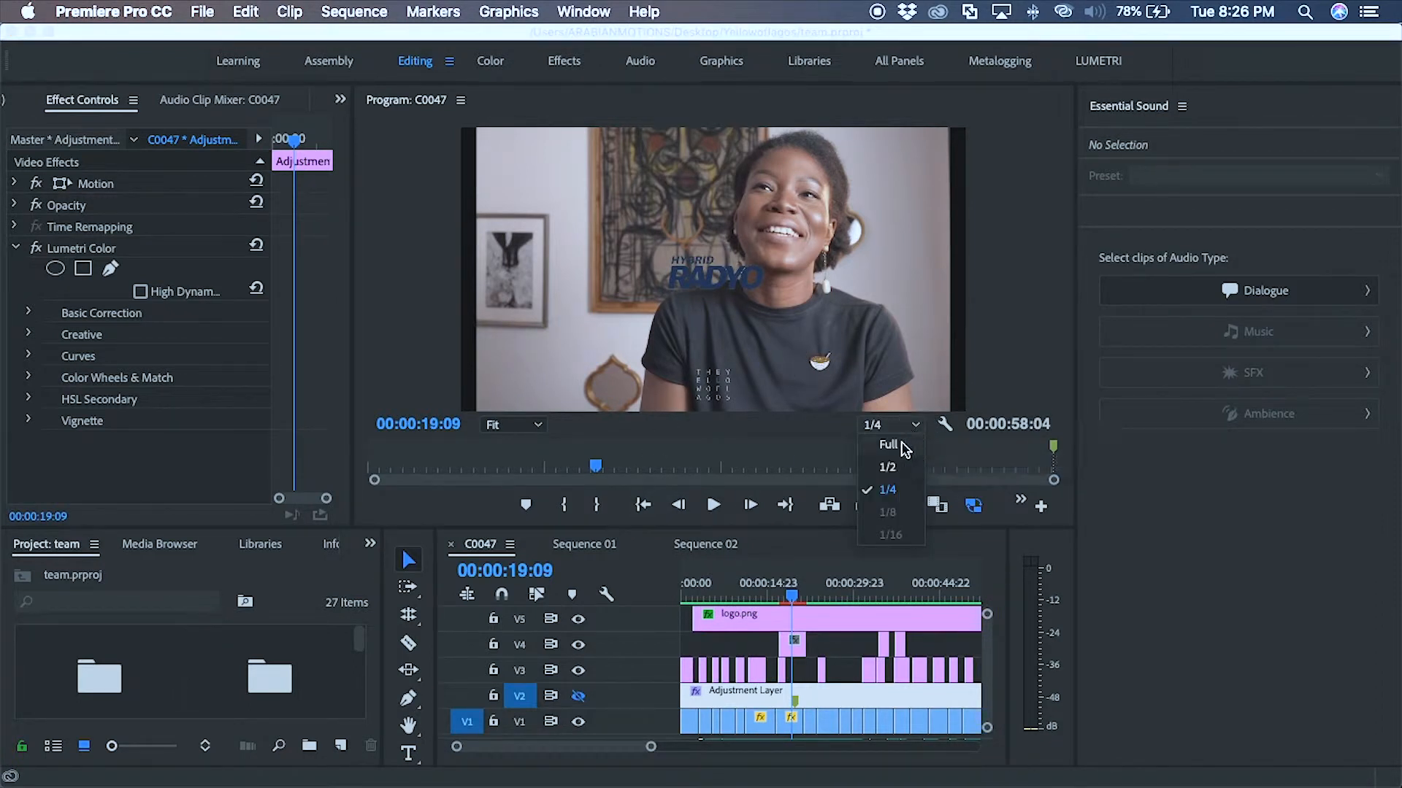
{"action": "left_click", "coordinate": [899, 448]}
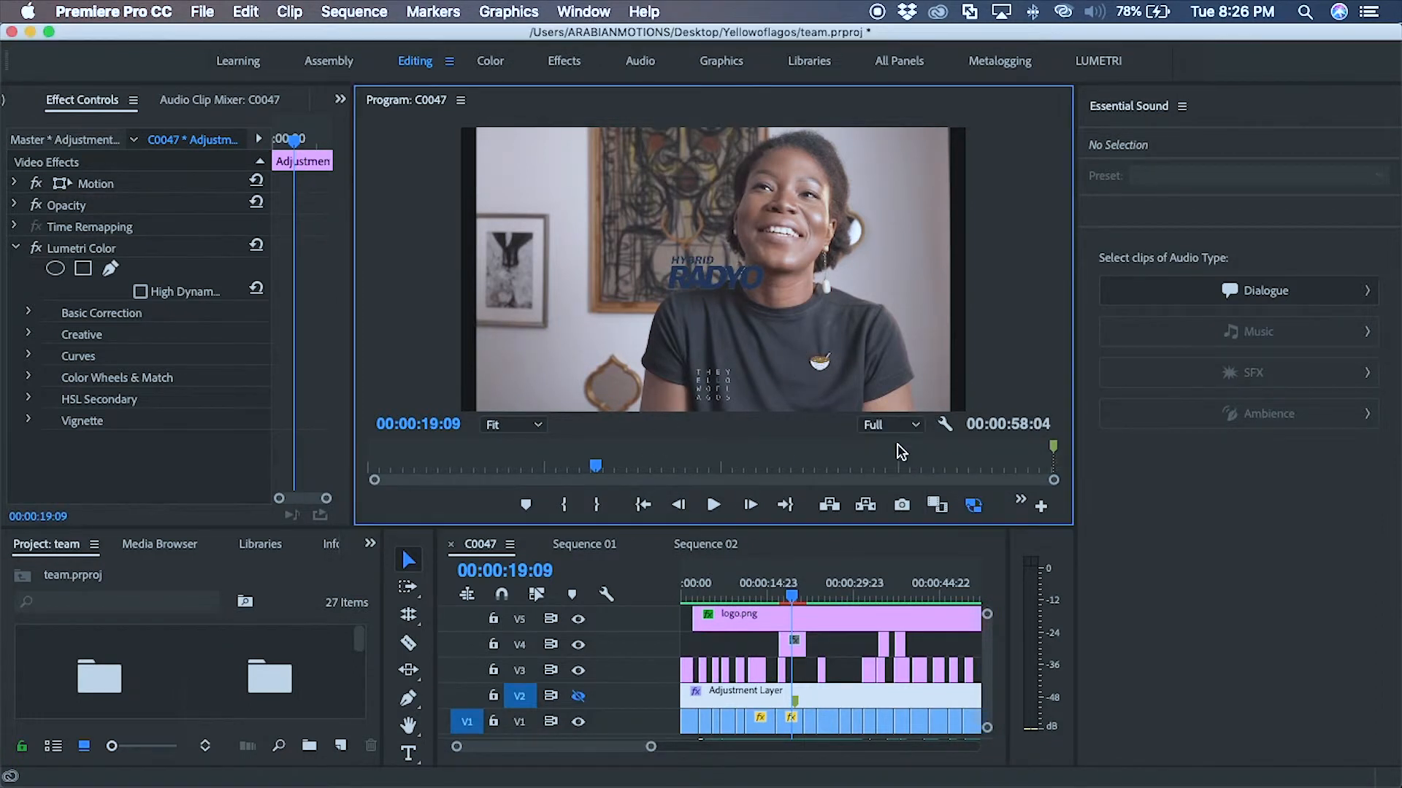
Delete the HYBRID RADYO logo clip from track V4 at the playhead and play back parts of the C0047 sequence.
{"action": "left_click", "coordinate": [794, 652]}
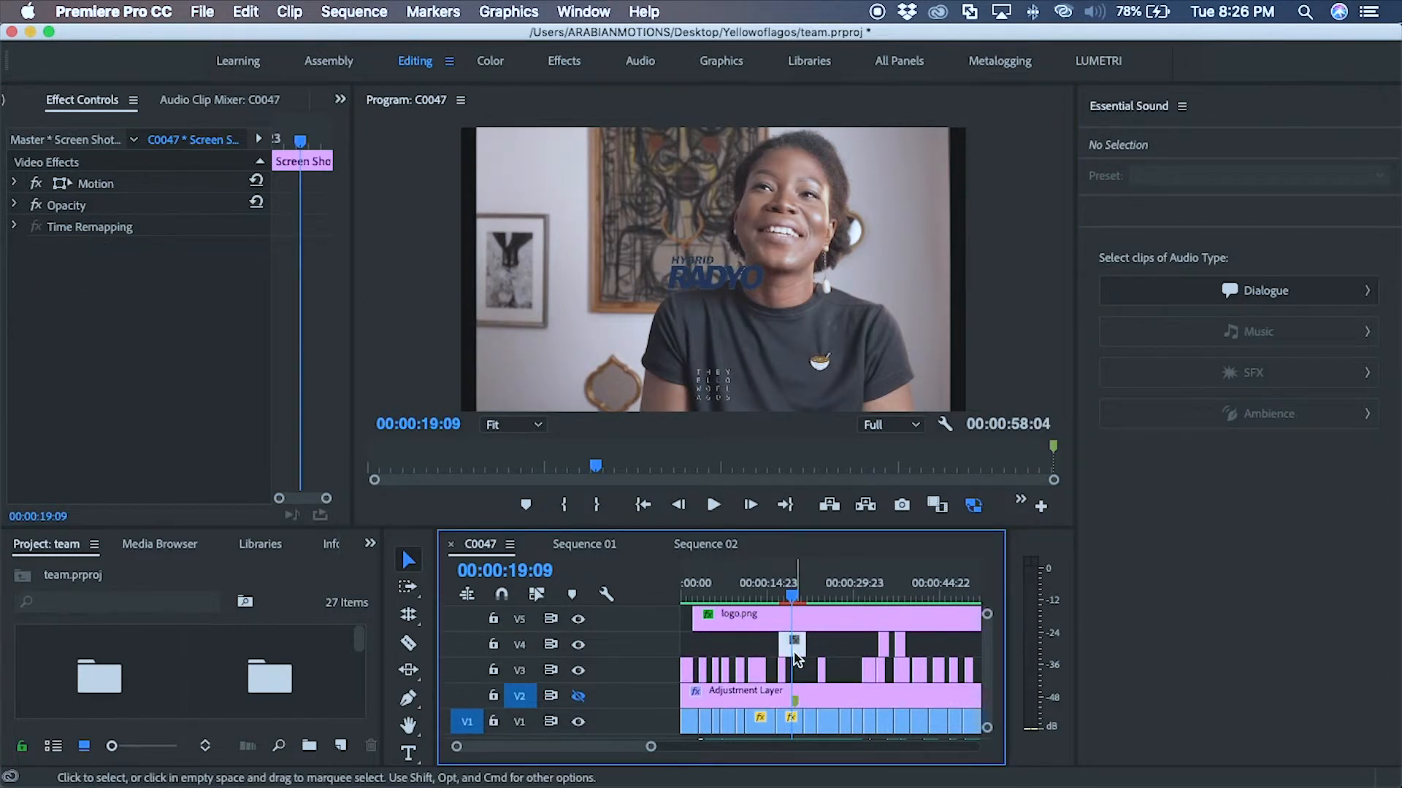
{"action": "key", "text": "Delete"}
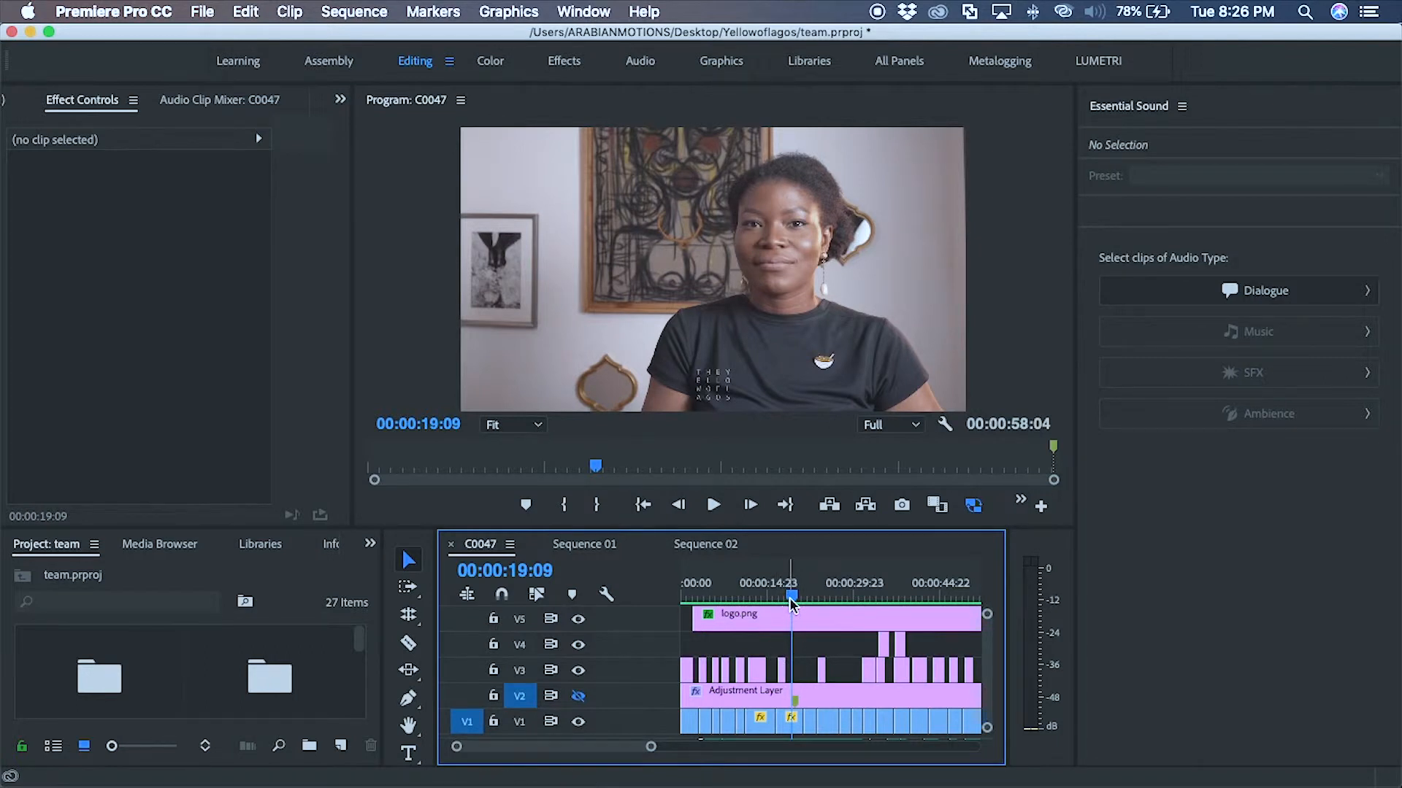
{"action": "key", "text": "space"}
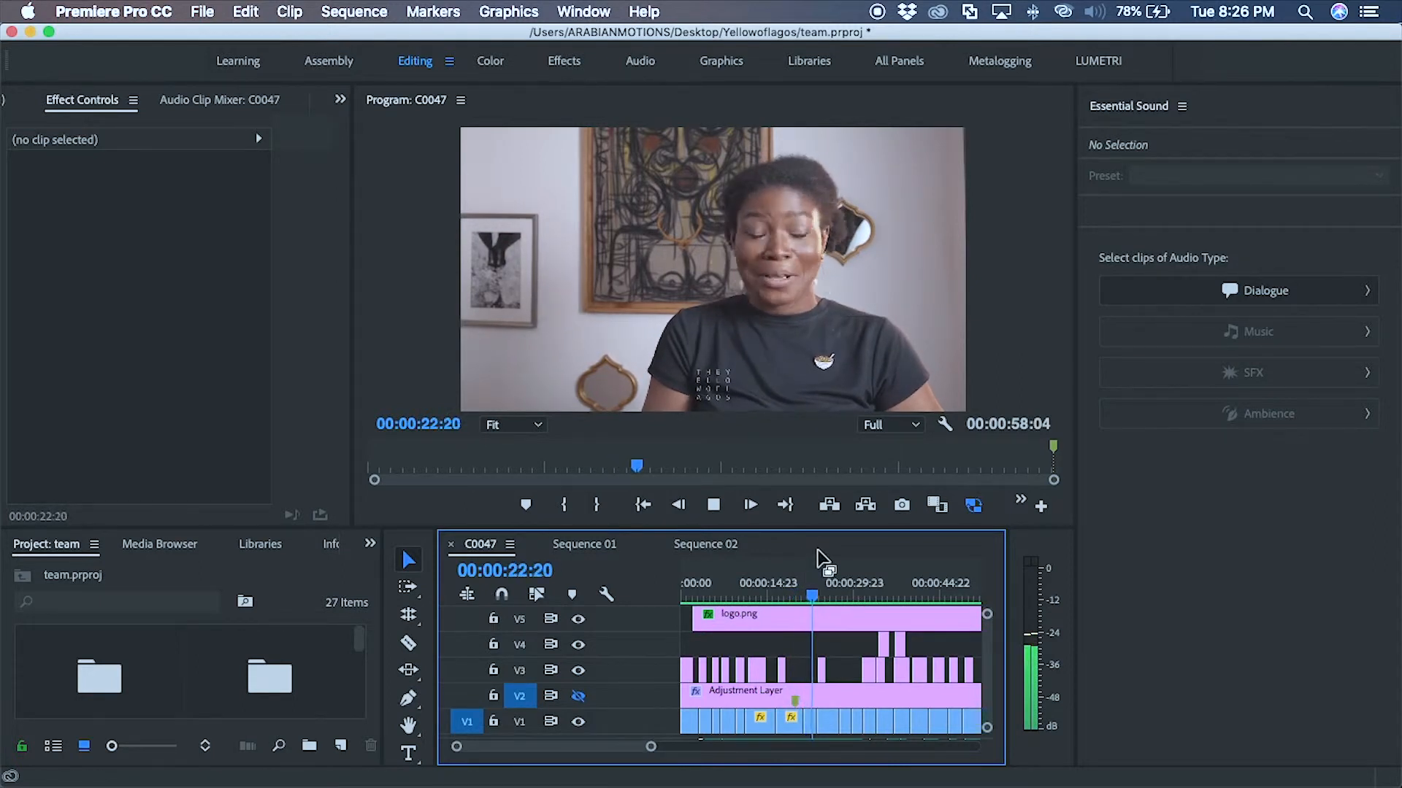
{"action": "left_click", "coordinate": [870, 592]}
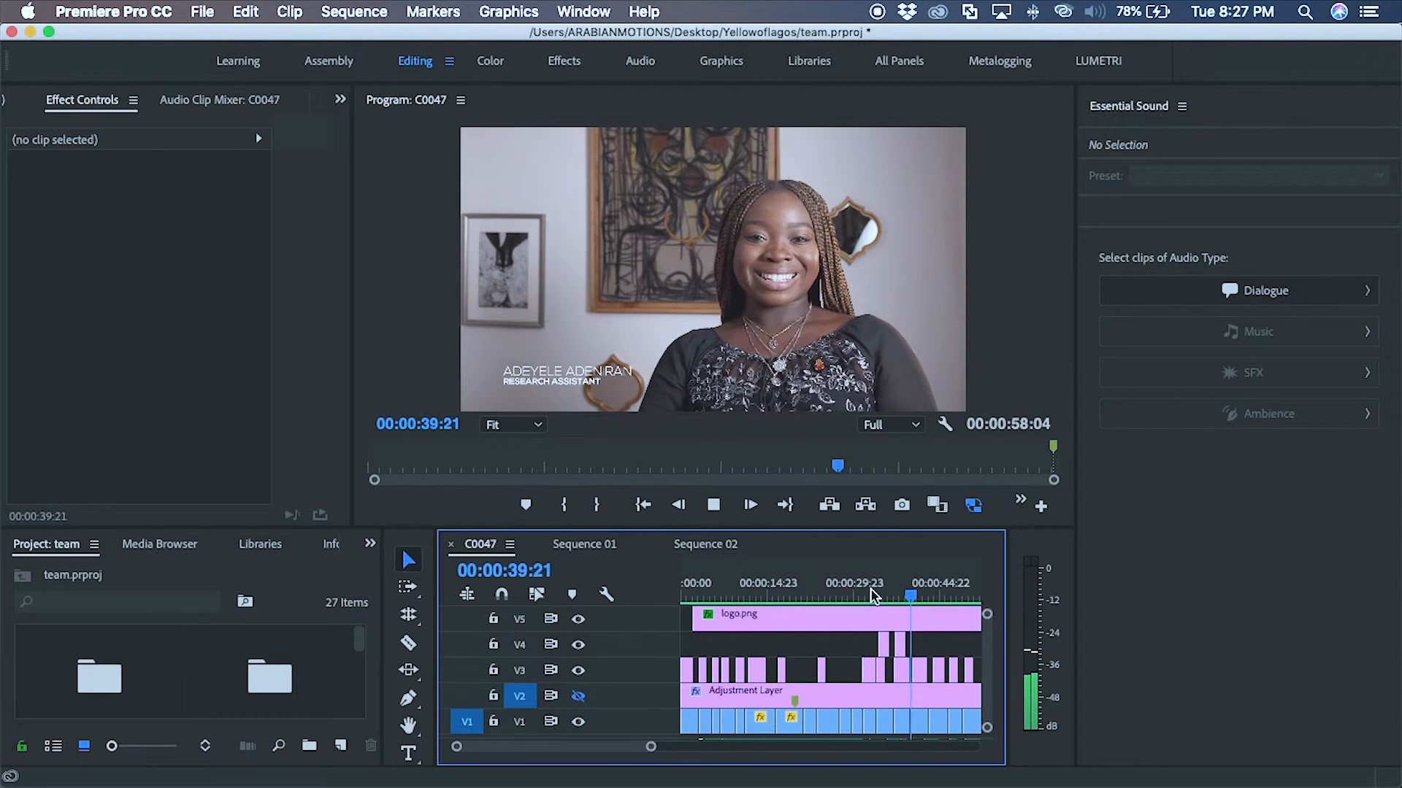
{"action": "left_click", "coordinate": [870, 593]}
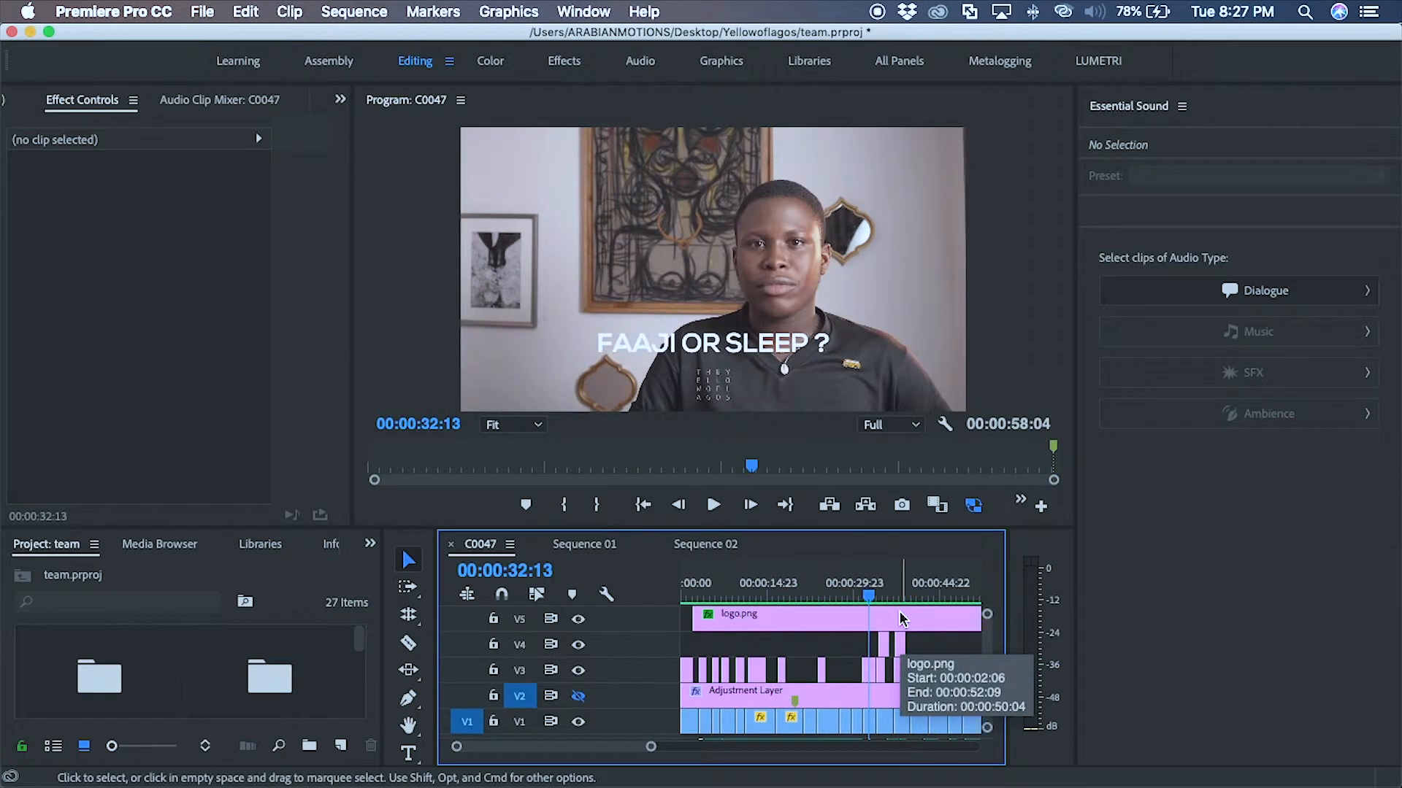
Open the media export settings for the C0047 sequence and choose H.264 as the format.
{"action": "left_click", "coordinate": [202, 11]}
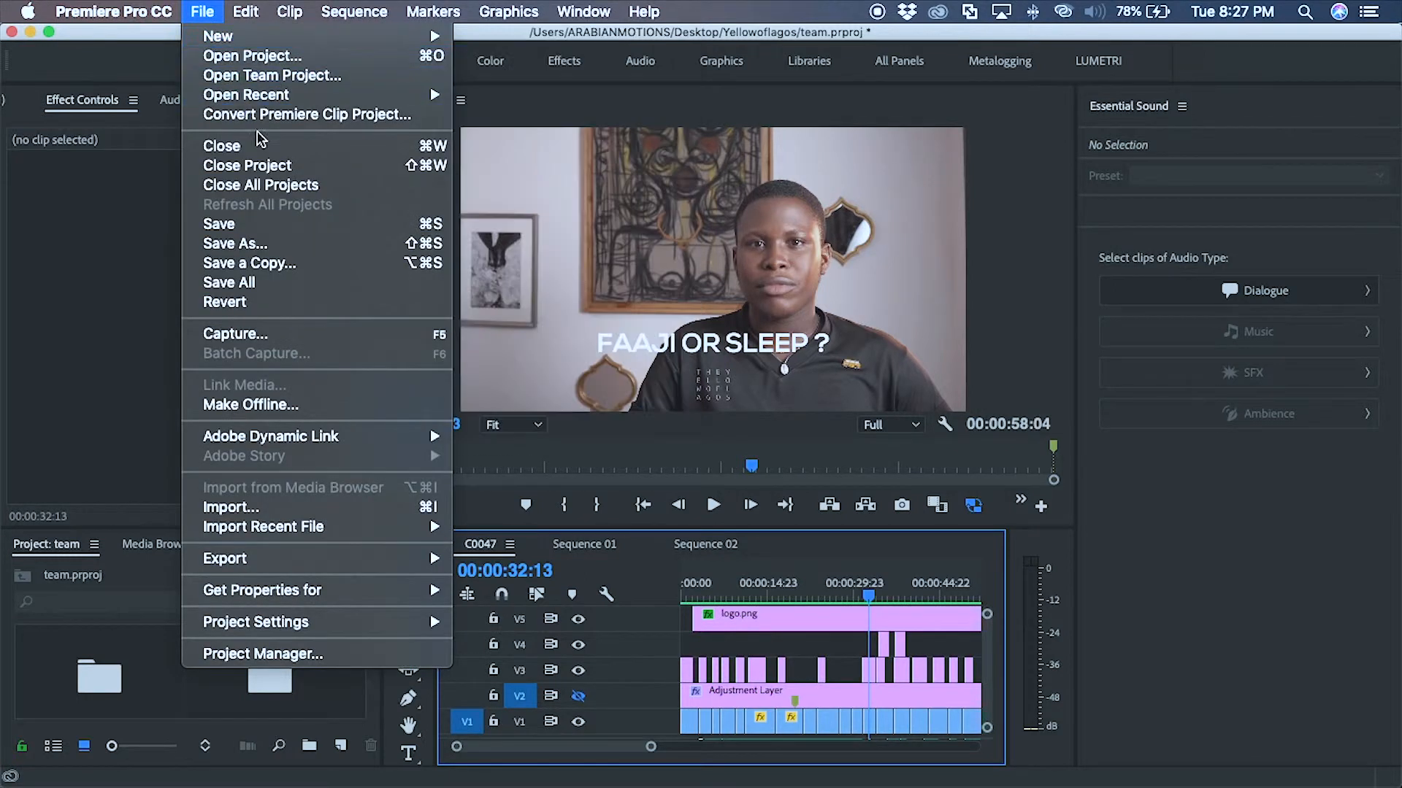
{"action": "mouse_move", "coordinate": [317, 567]}
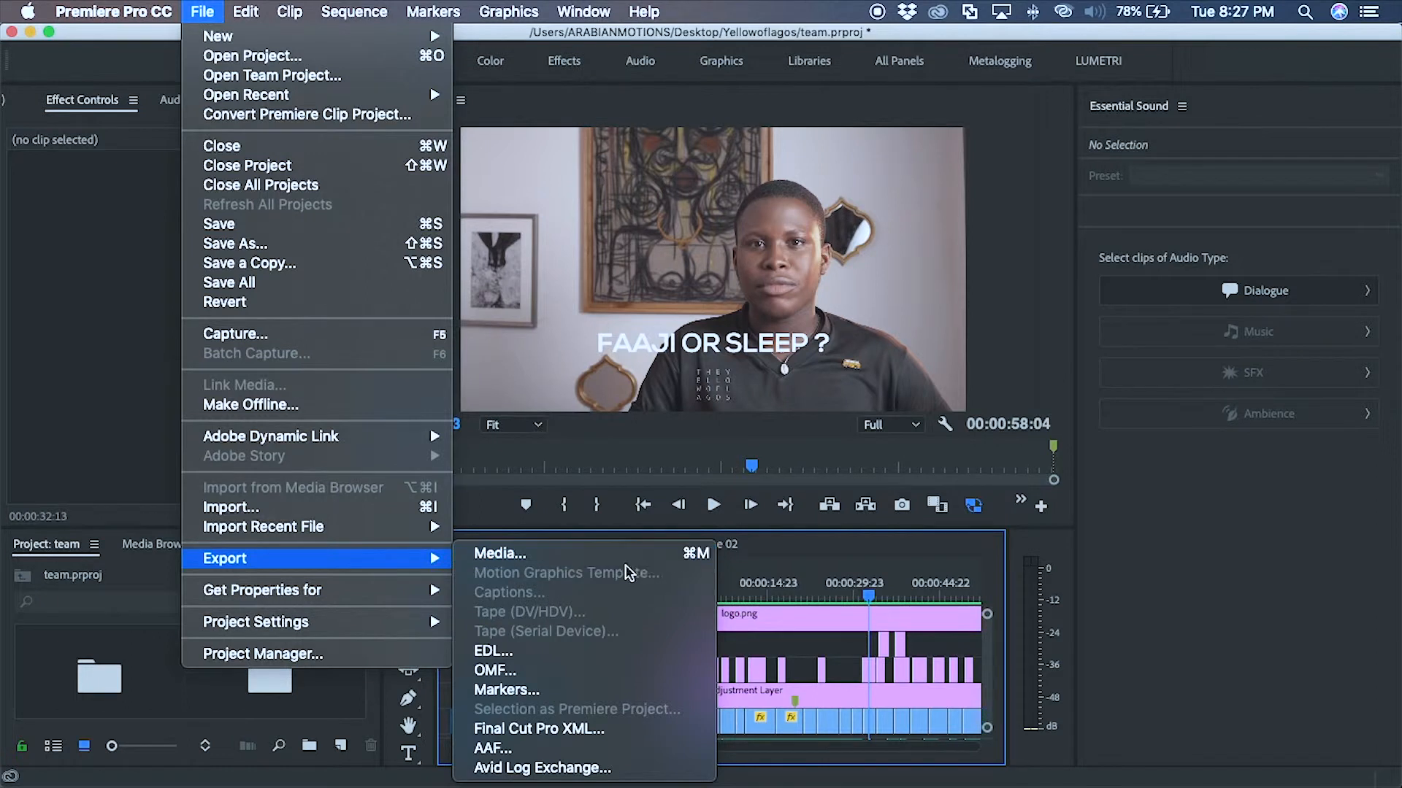
{"action": "left_click", "coordinate": [511, 554]}
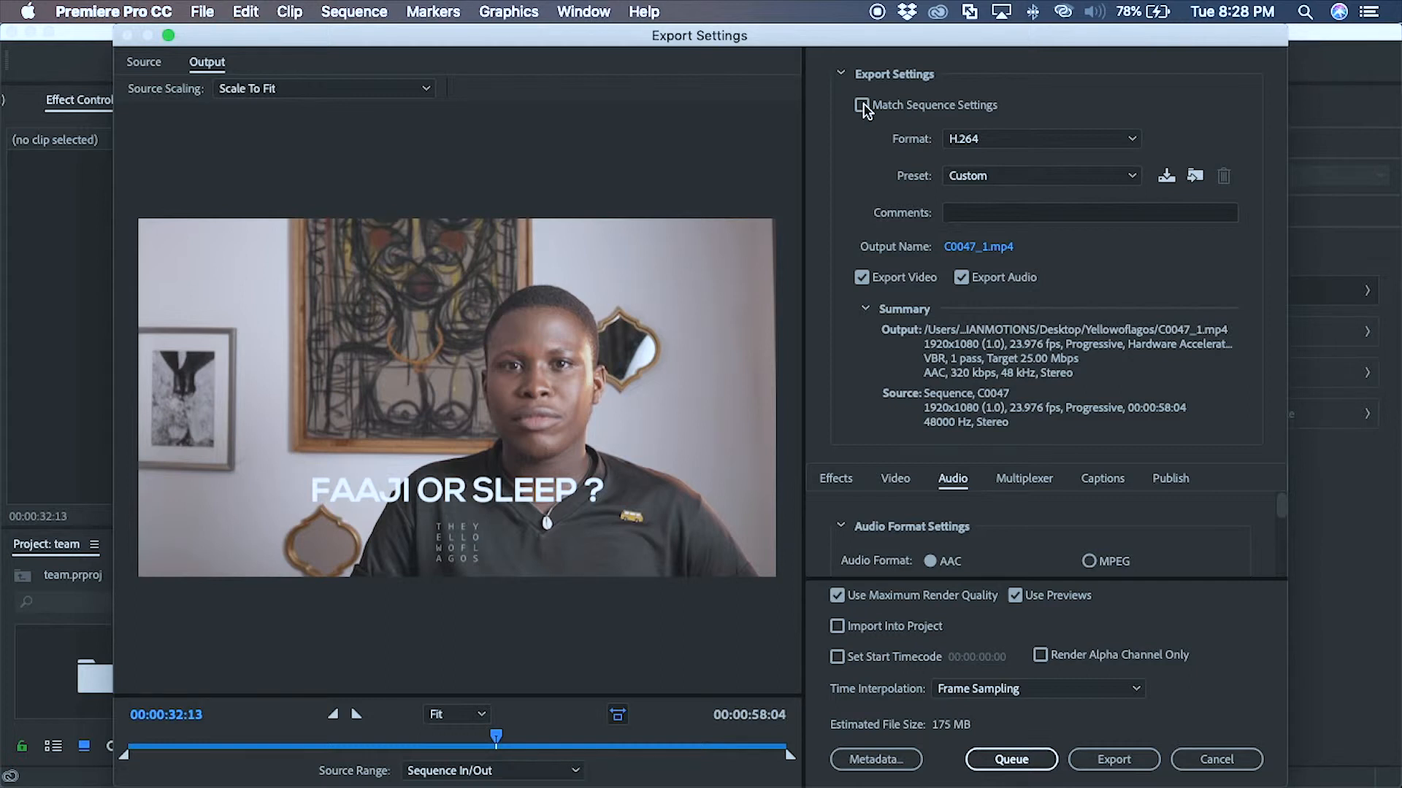
{"action": "left_click", "coordinate": [1000, 142]}
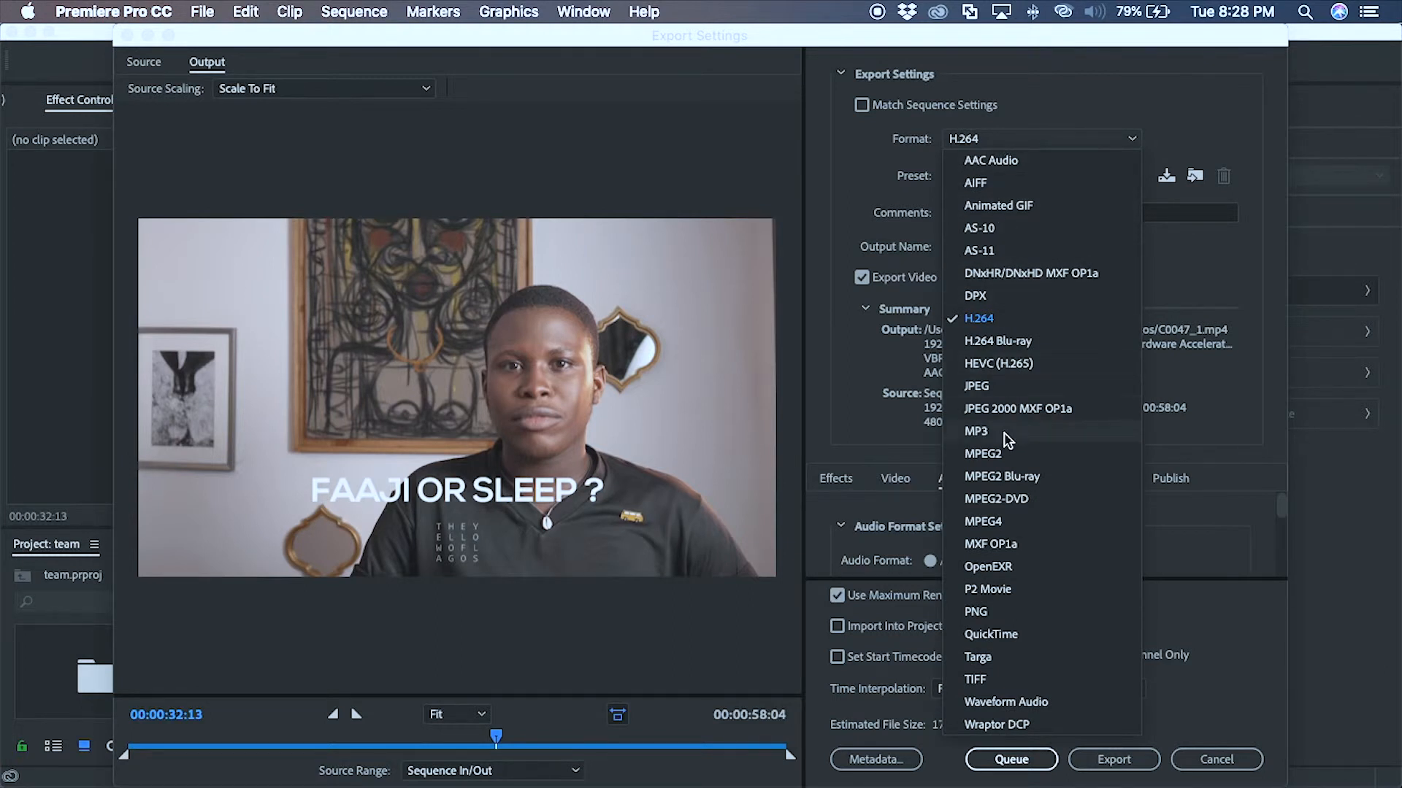
{"action": "left_click", "coordinate": [1012, 319]}
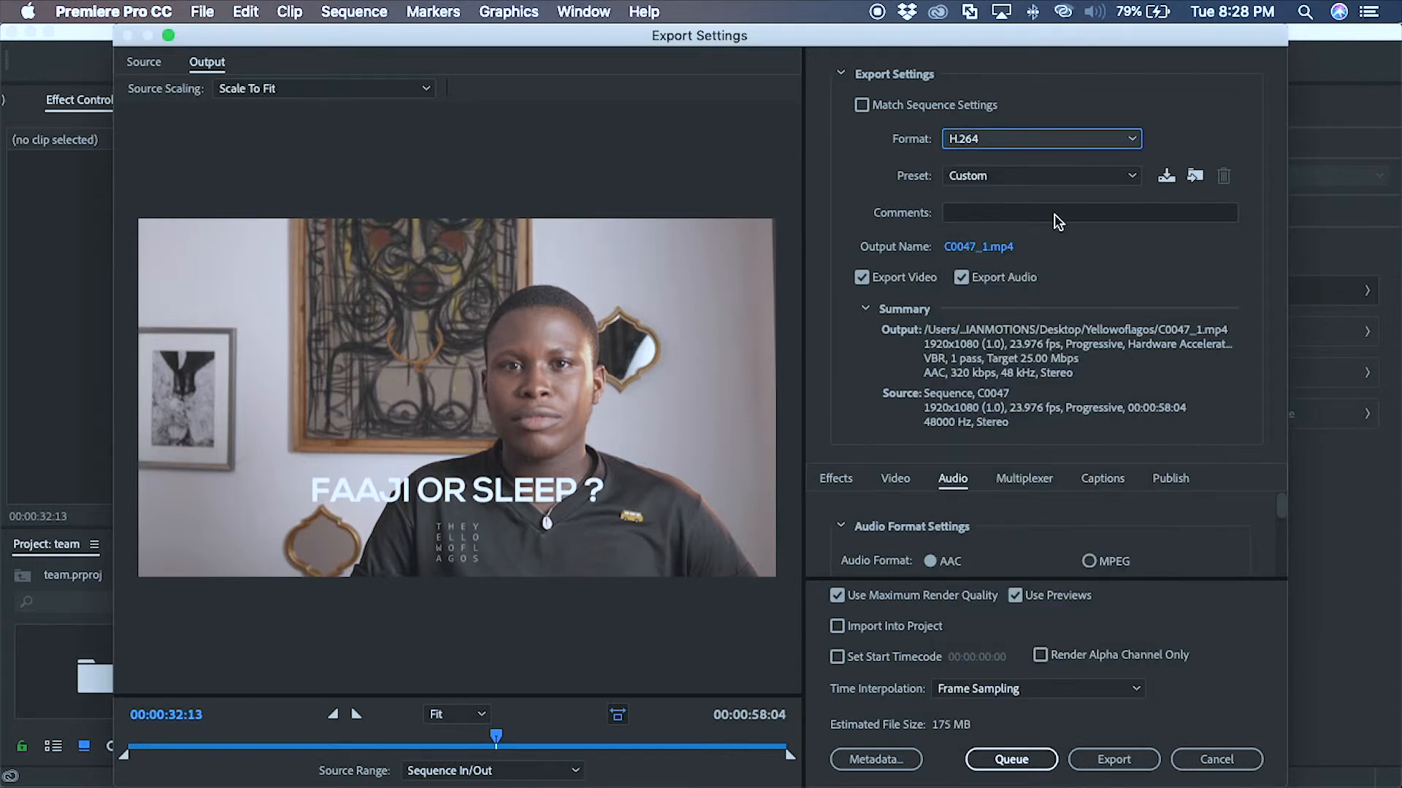
{"action": "left_click", "coordinate": [1084, 184]}
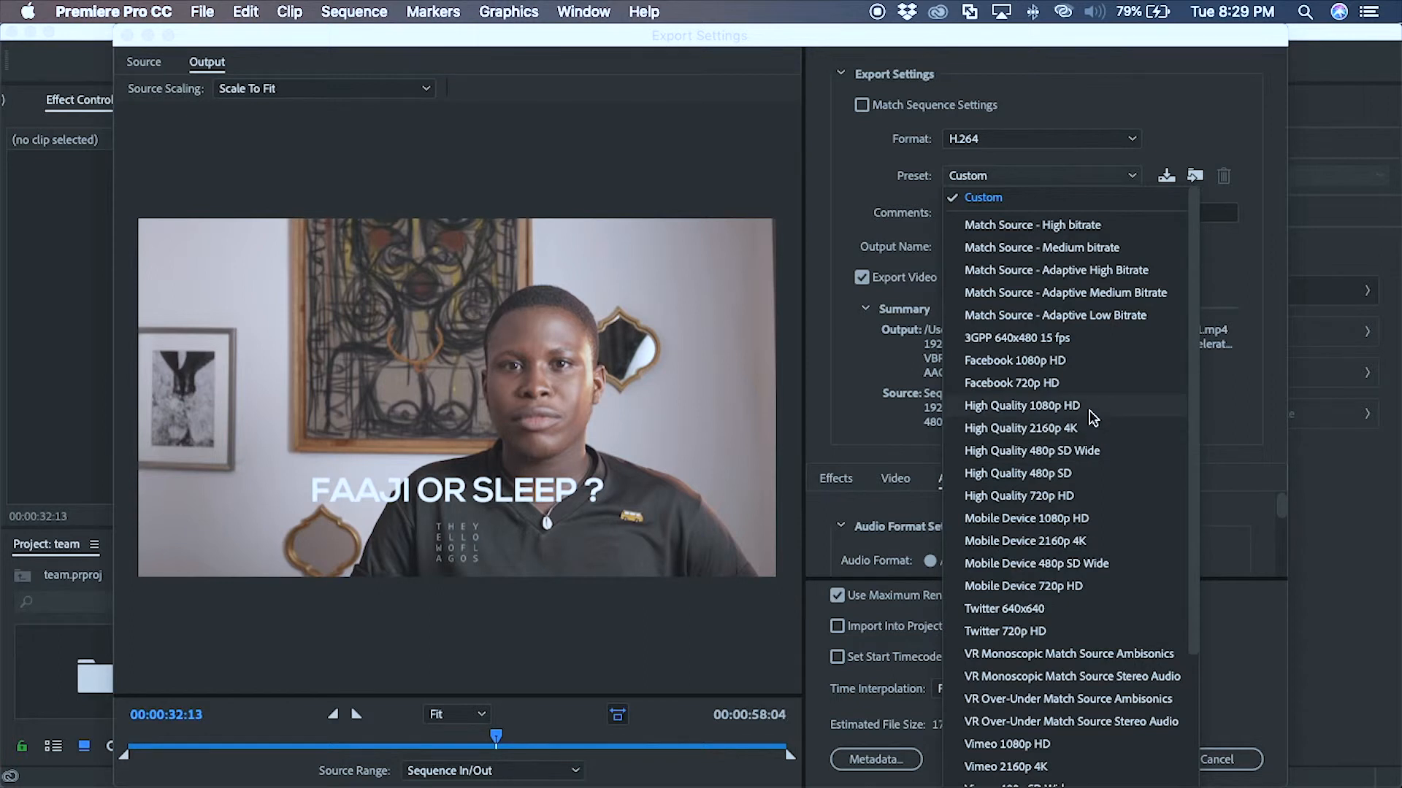
{"action": "left_click", "coordinate": [856, 192]}
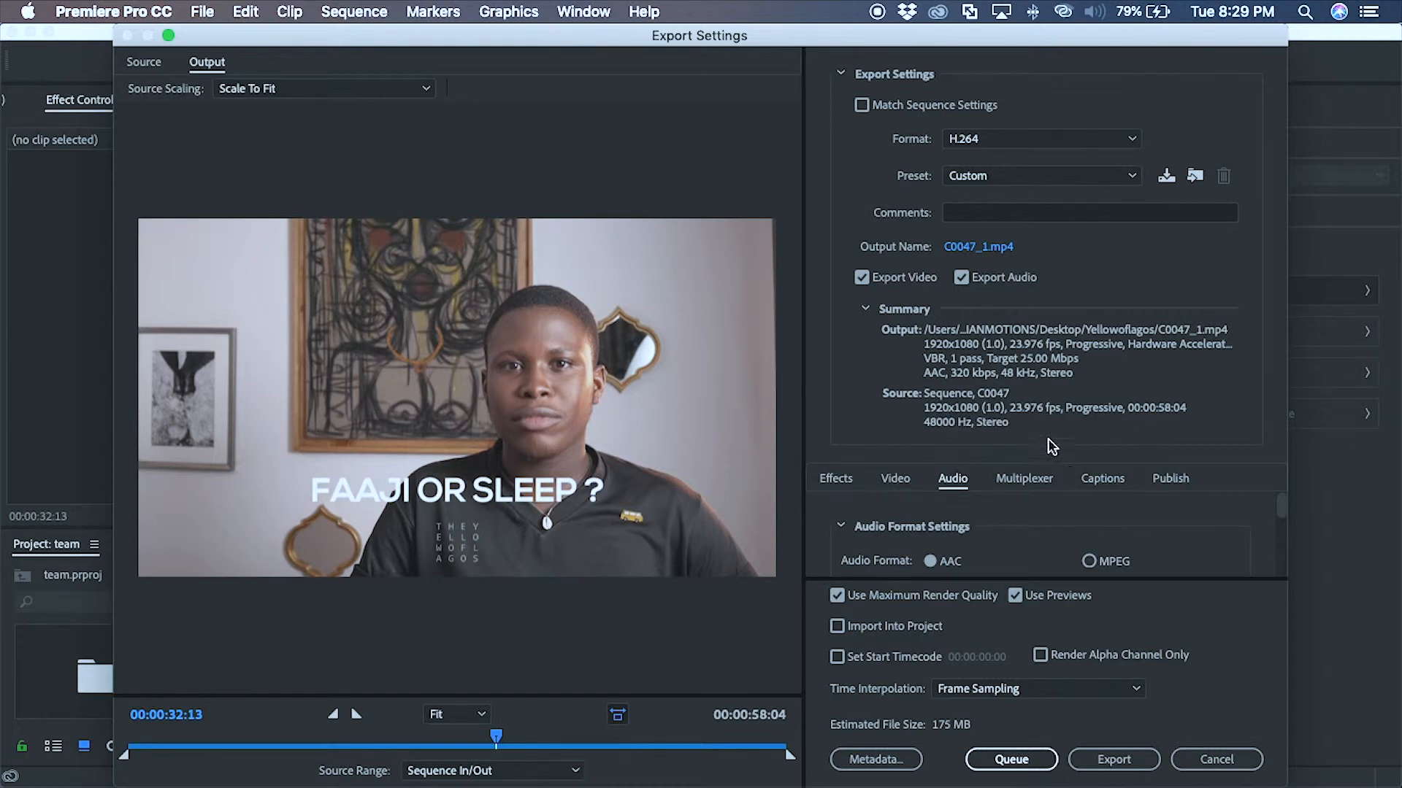
Name the export's output file "hybrid test" and save it as an MP4 video in the Yellowoflagos folder.
{"action": "left_click", "coordinate": [954, 248]}
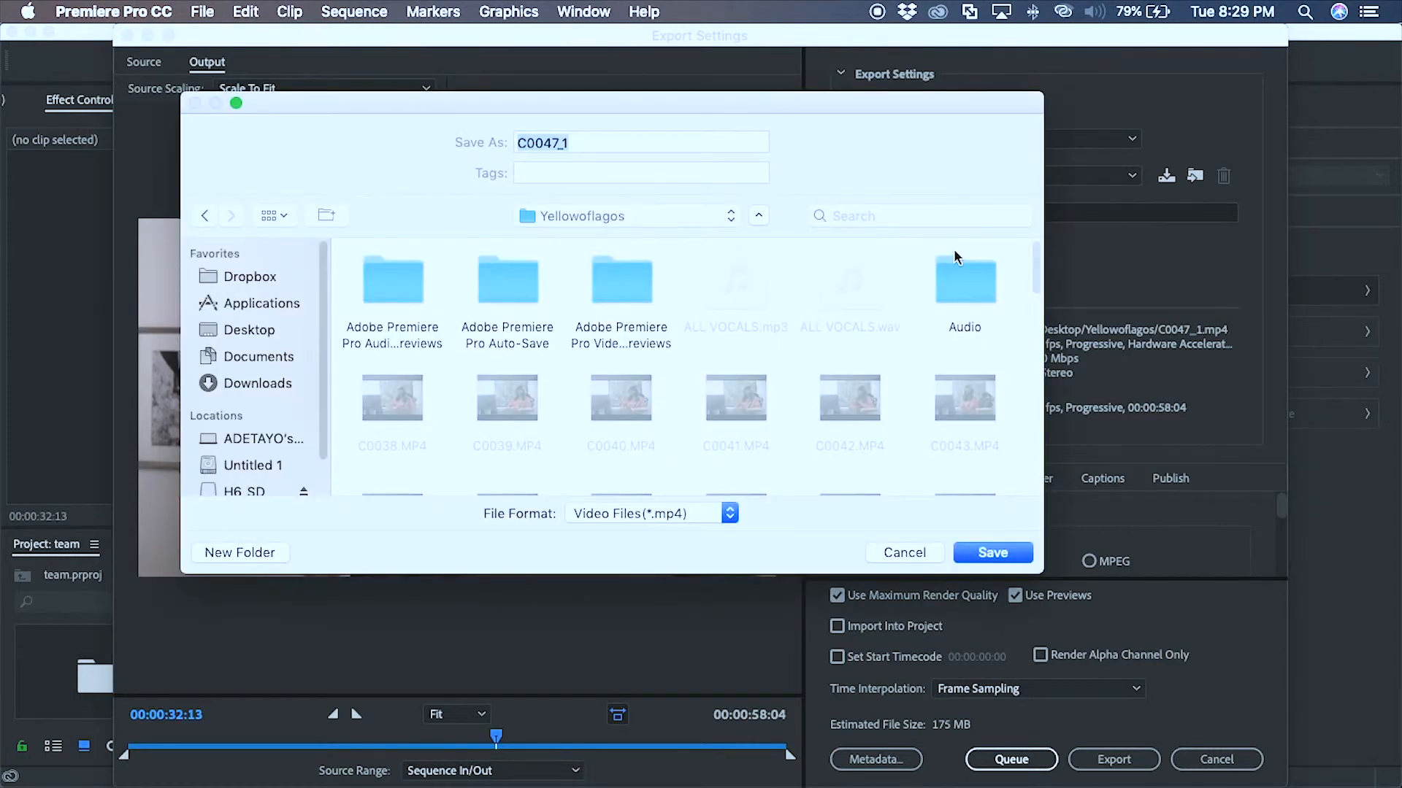
{"action": "type", "text": "hybrid tes"}
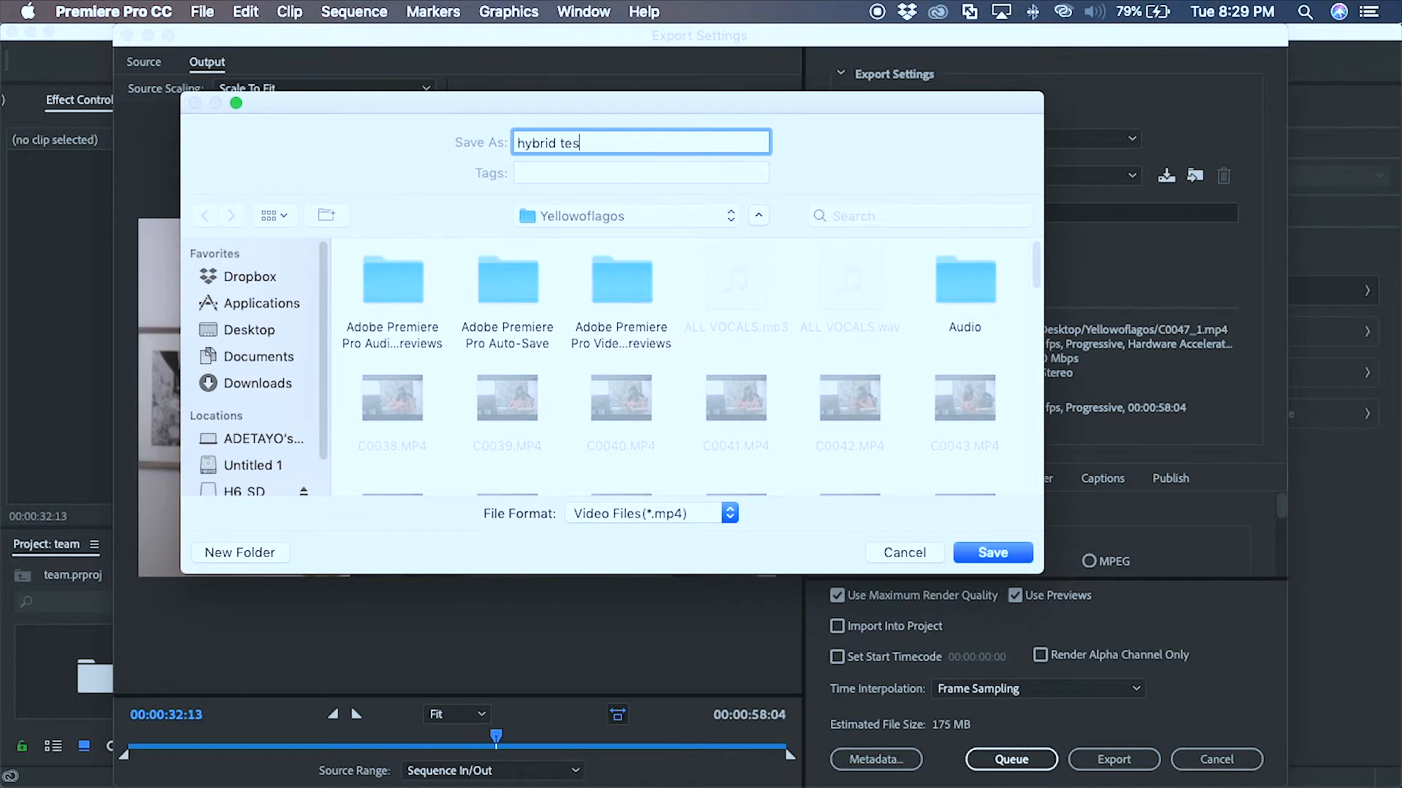
{"action": "type", "text": "t"}
{"action": "left_click", "coordinate": [717, 520]}
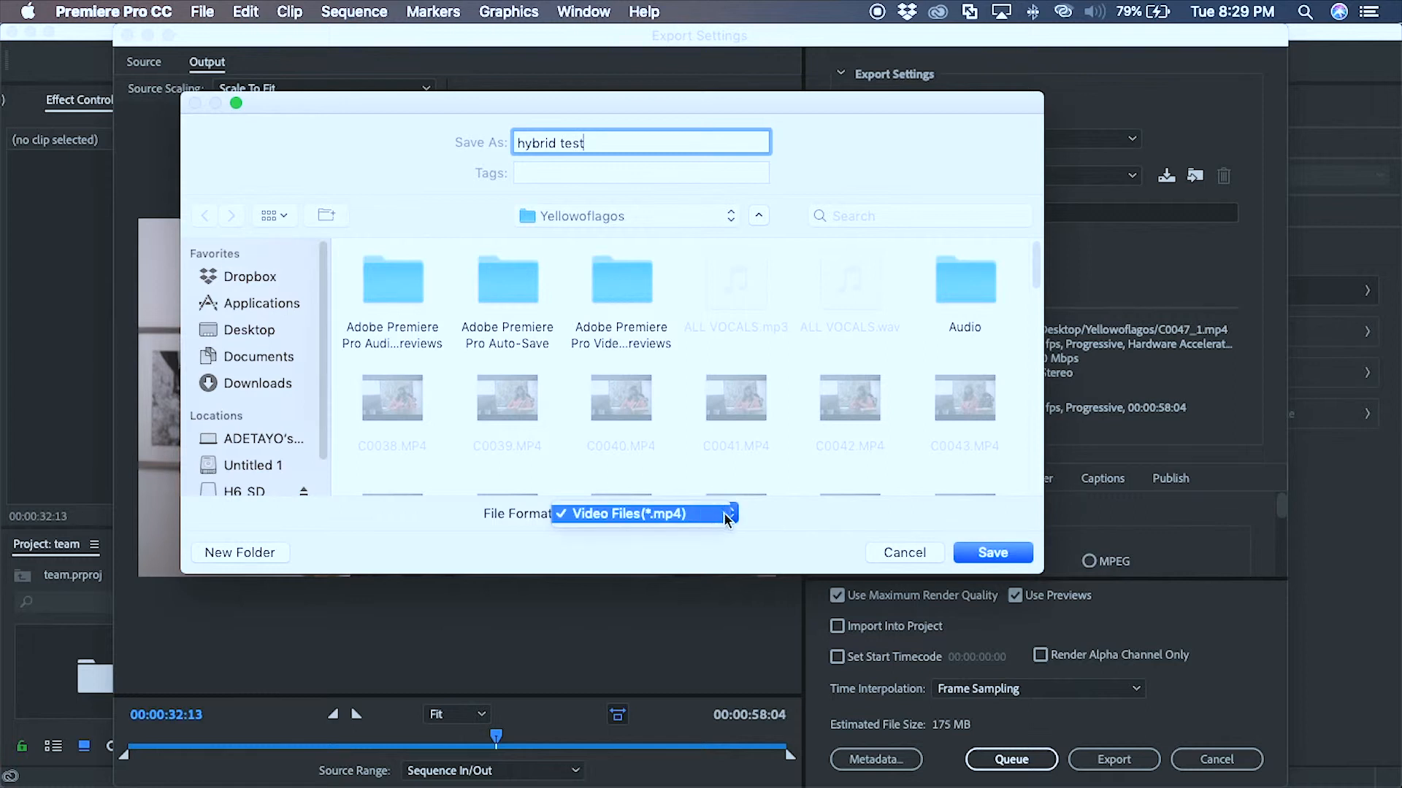
{"action": "left_click", "coordinate": [730, 513]}
{"action": "left_click", "coordinate": [1001, 553]}
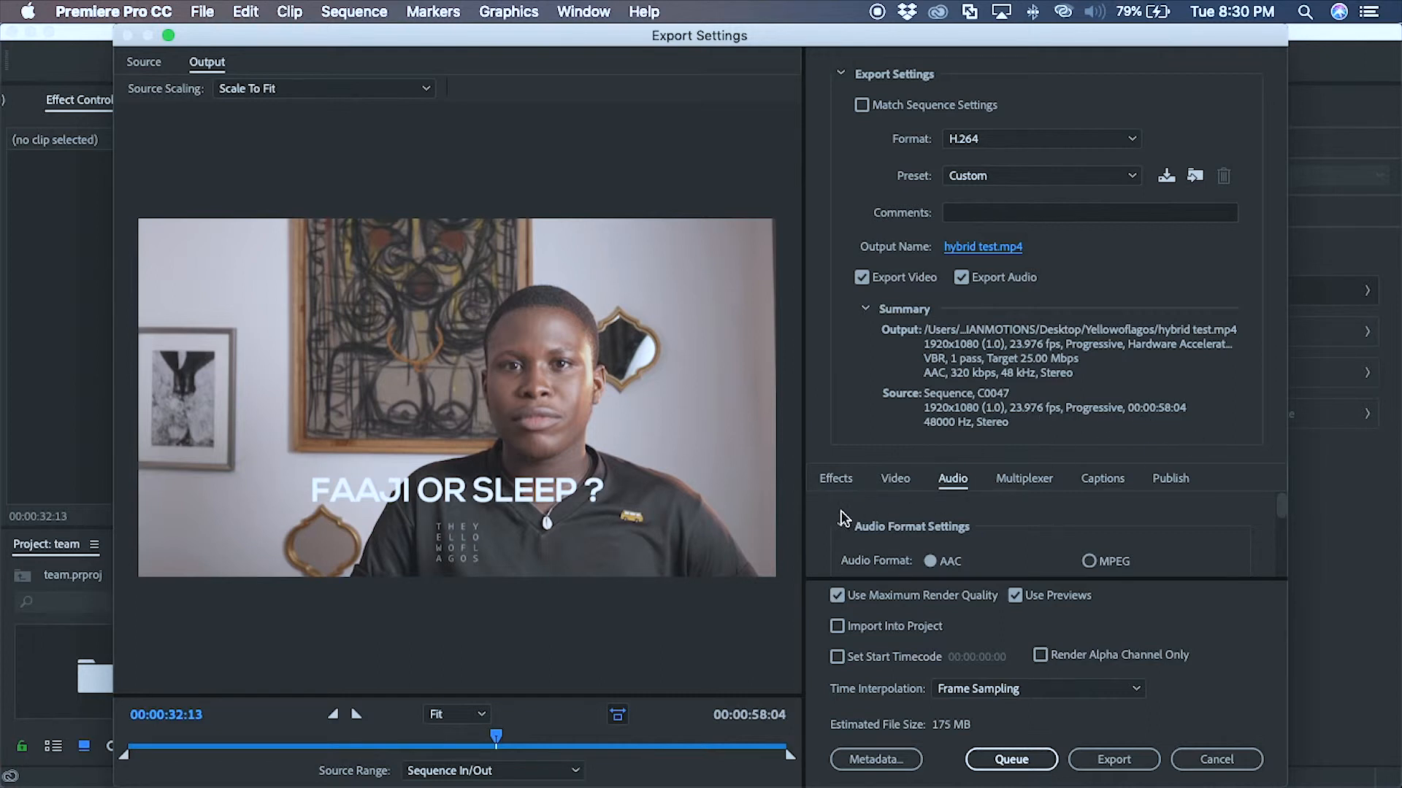
Review the audio and basic video export settings and enable Render at Maximum Depth.
{"action": "scroll", "coordinate": [843, 515], "scroll_direction": "down", "scroll_amount": 5}
{"action": "scroll", "coordinate": [812, 548], "scroll_direction": "down", "scroll_amount": 5}
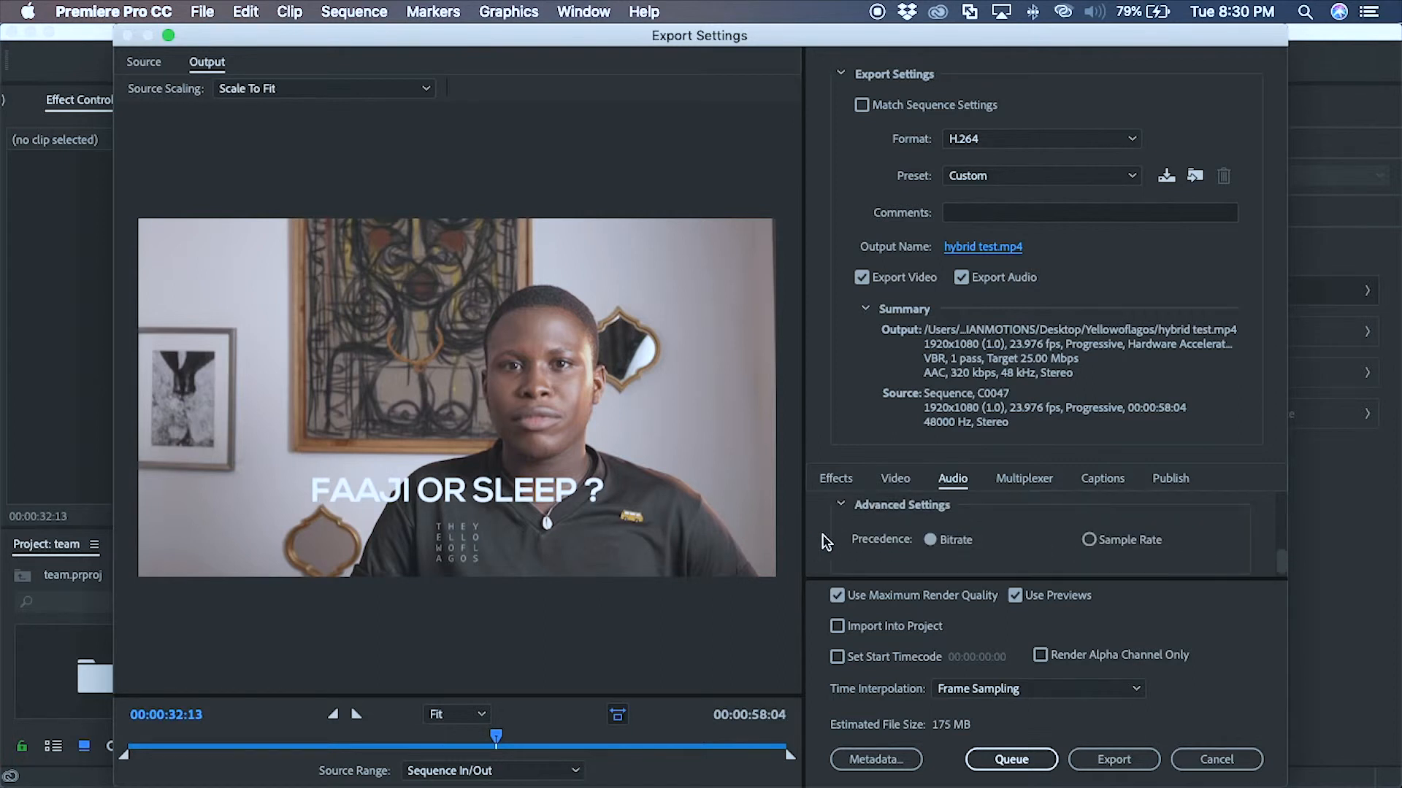
{"action": "left_click", "coordinate": [893, 482]}
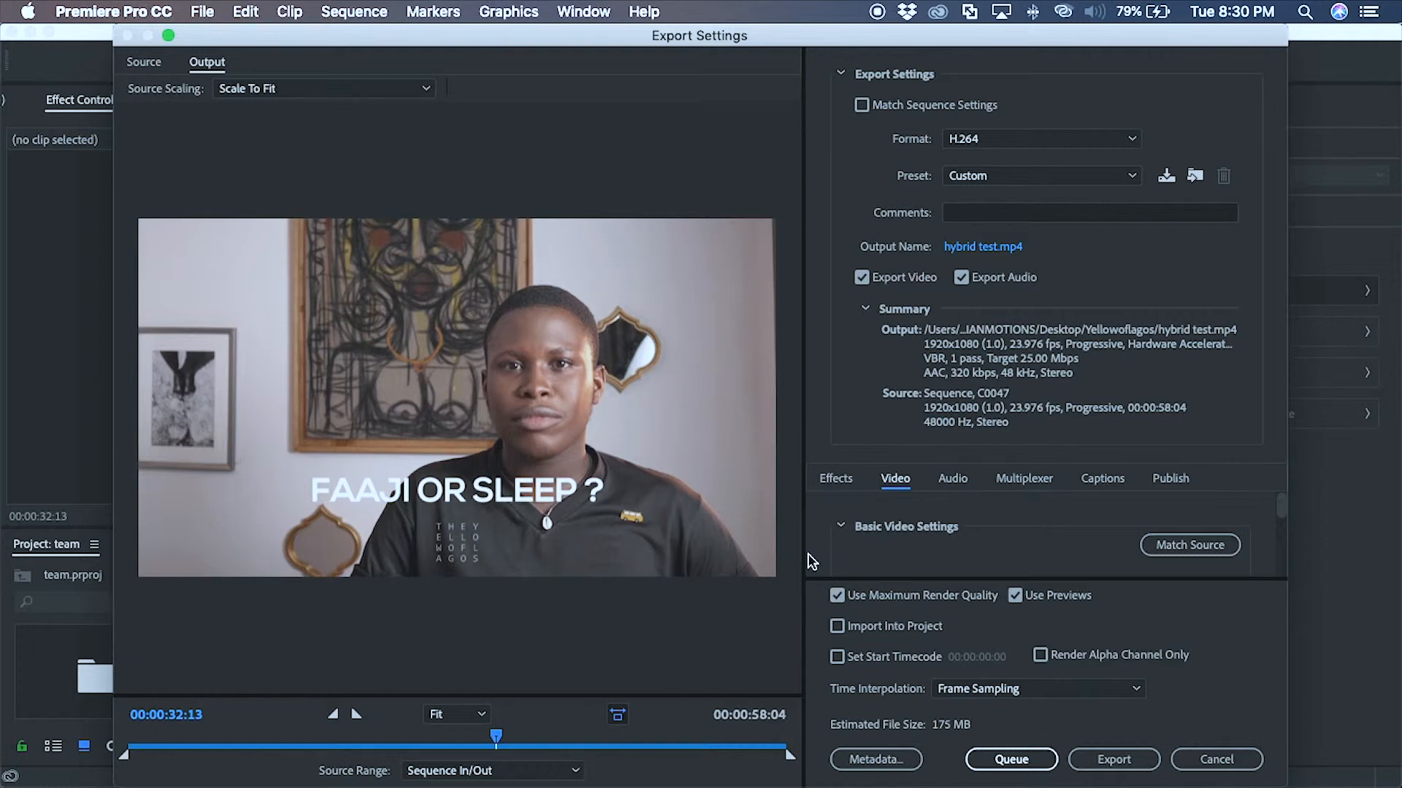
{"action": "scroll", "coordinate": [814, 558], "scroll_direction": "down", "scroll_amount": 3}
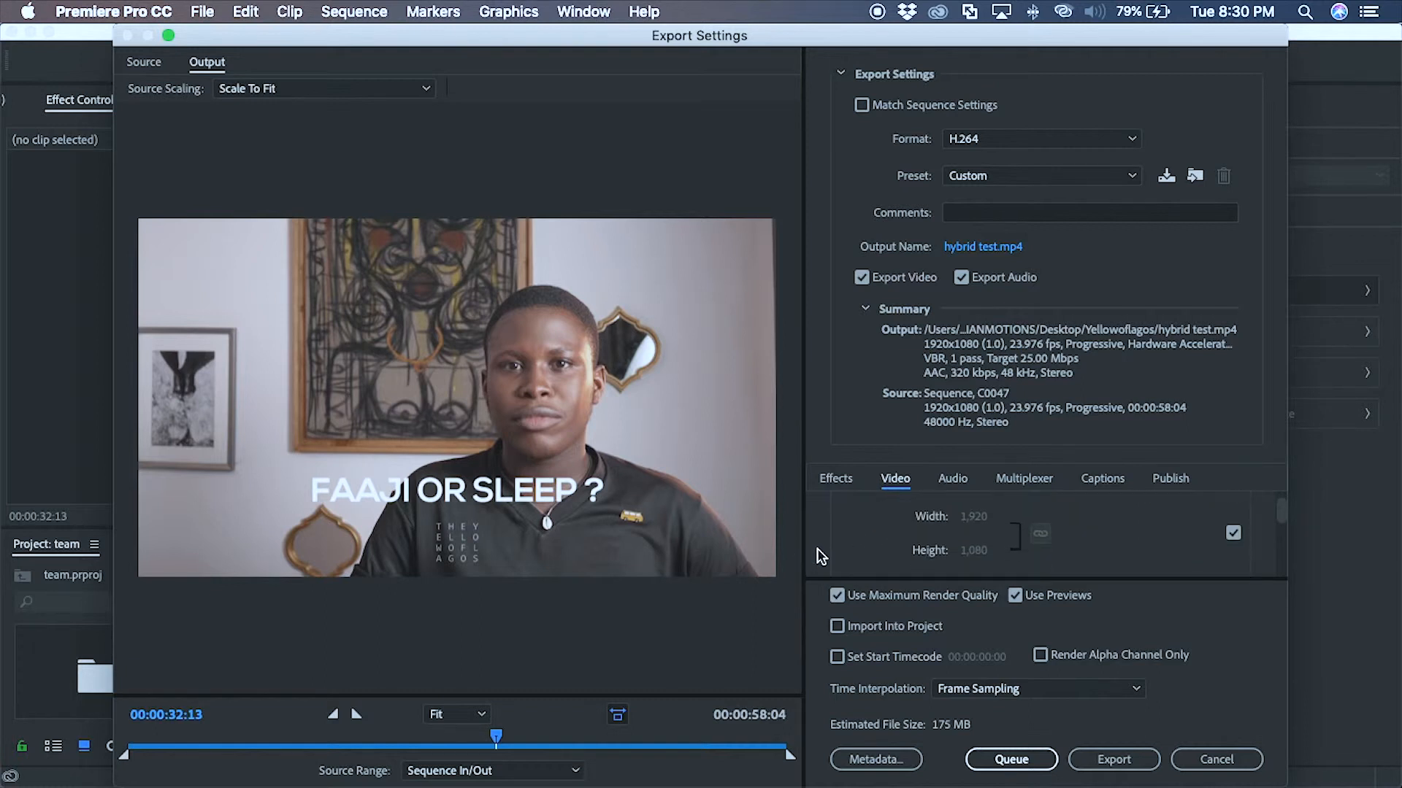
{"action": "scroll", "coordinate": [821, 557], "scroll_direction": "down", "scroll_amount": 4}
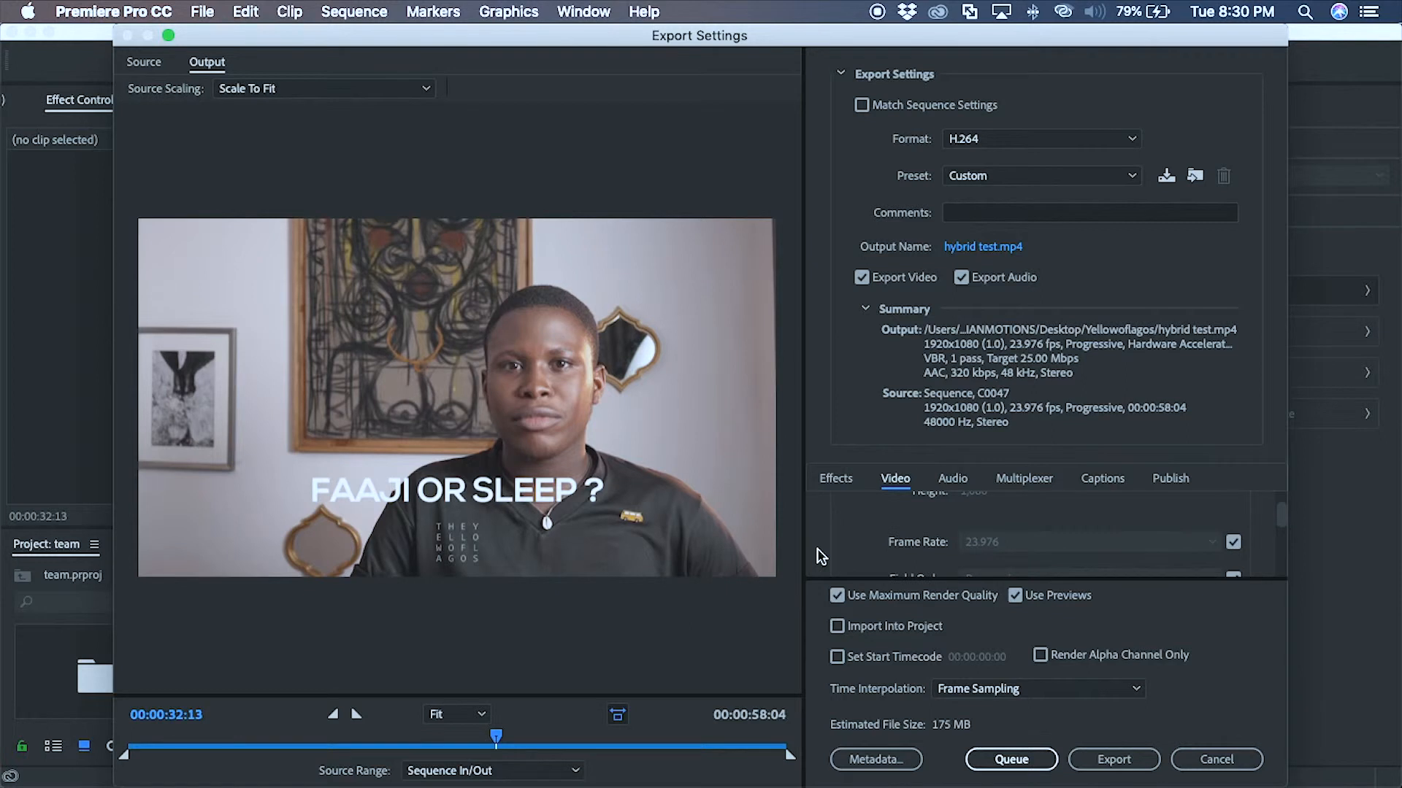
{"action": "scroll", "coordinate": [821, 557], "scroll_direction": "down", "scroll_amount": 2}
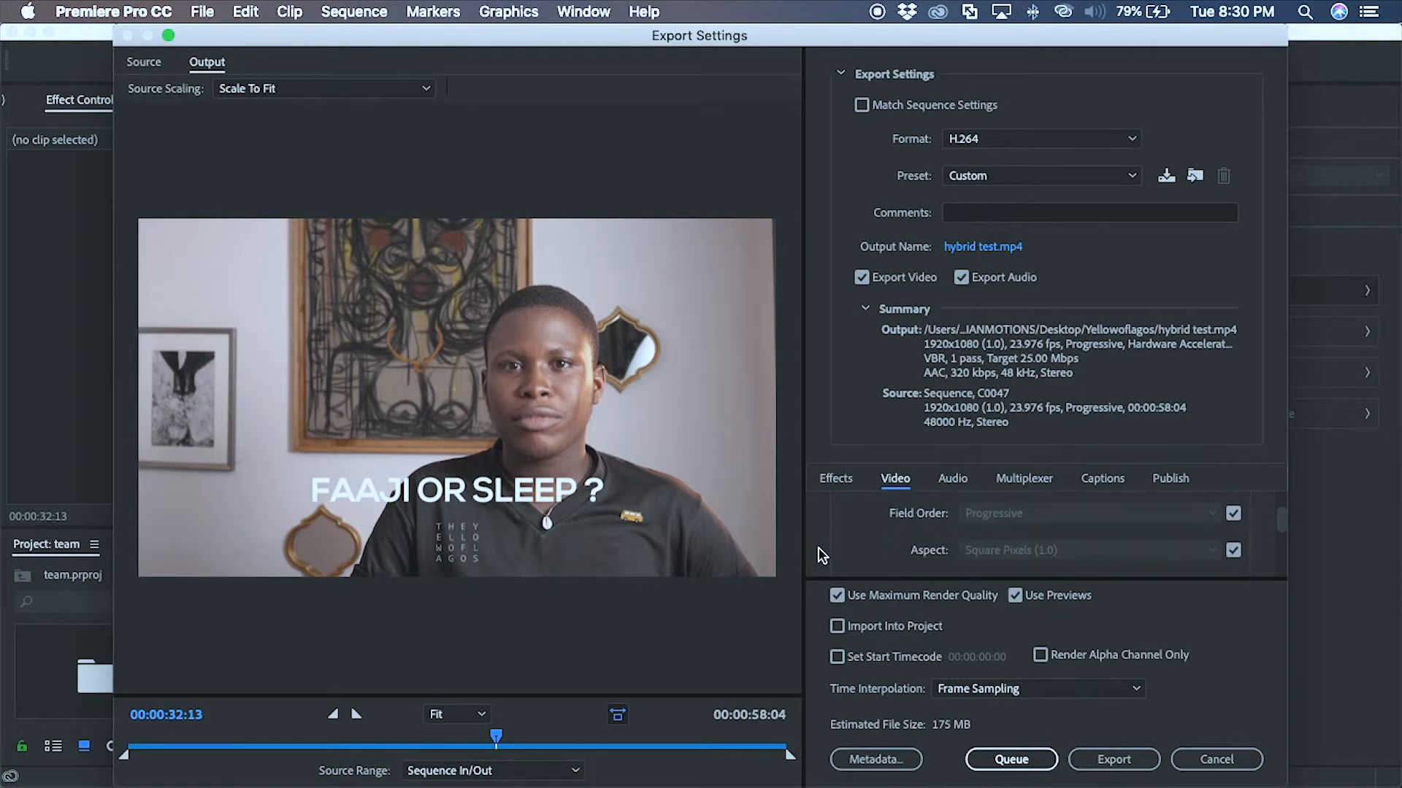
{"action": "scroll", "coordinate": [823, 557], "scroll_direction": "up", "scroll_amount": 1}
{"action": "scroll", "coordinate": [823, 556], "scroll_direction": "down", "scroll_amount": 1}
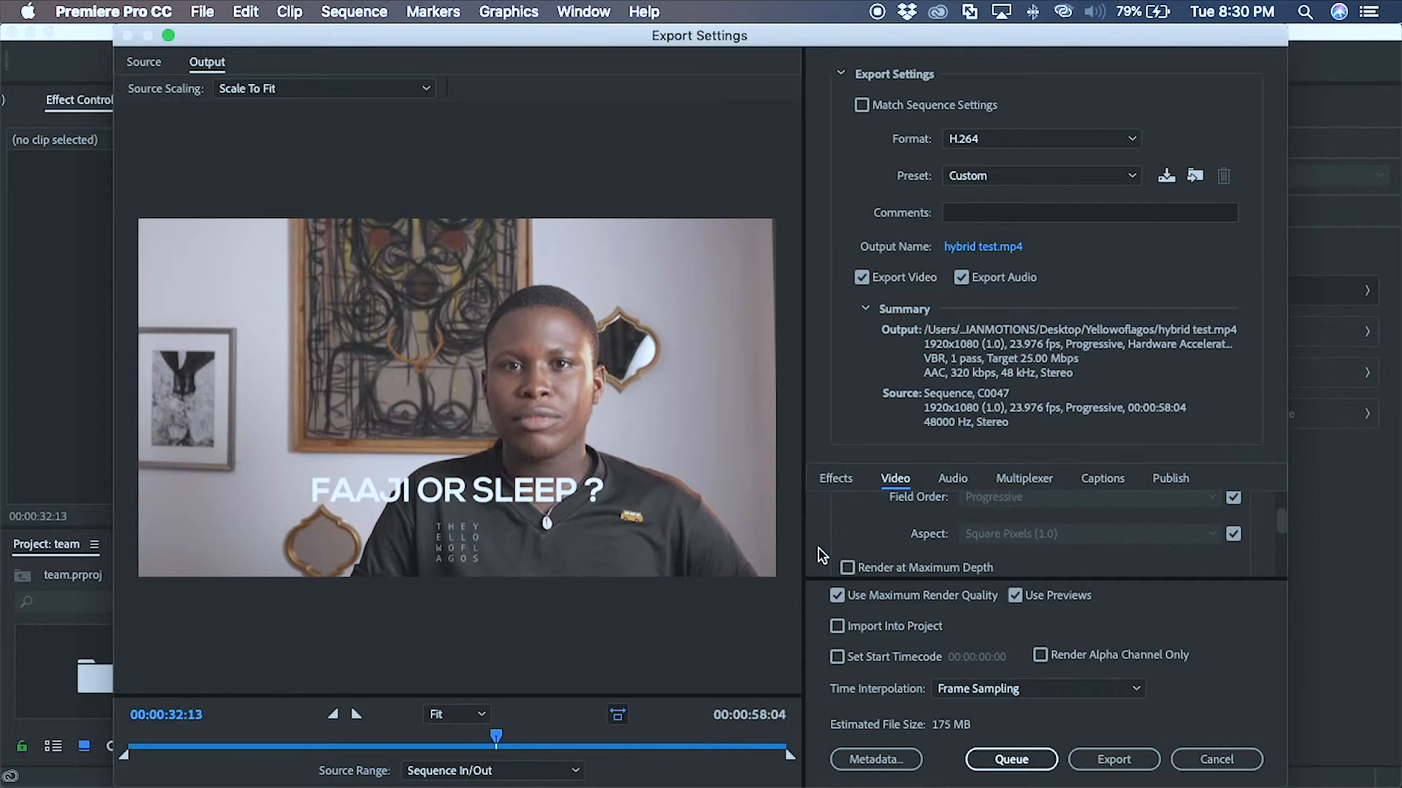
{"action": "scroll", "coordinate": [823, 556], "scroll_direction": "down", "scroll_amount": 1}
{"action": "scroll", "coordinate": [823, 557], "scroll_direction": "down", "scroll_amount": 1}
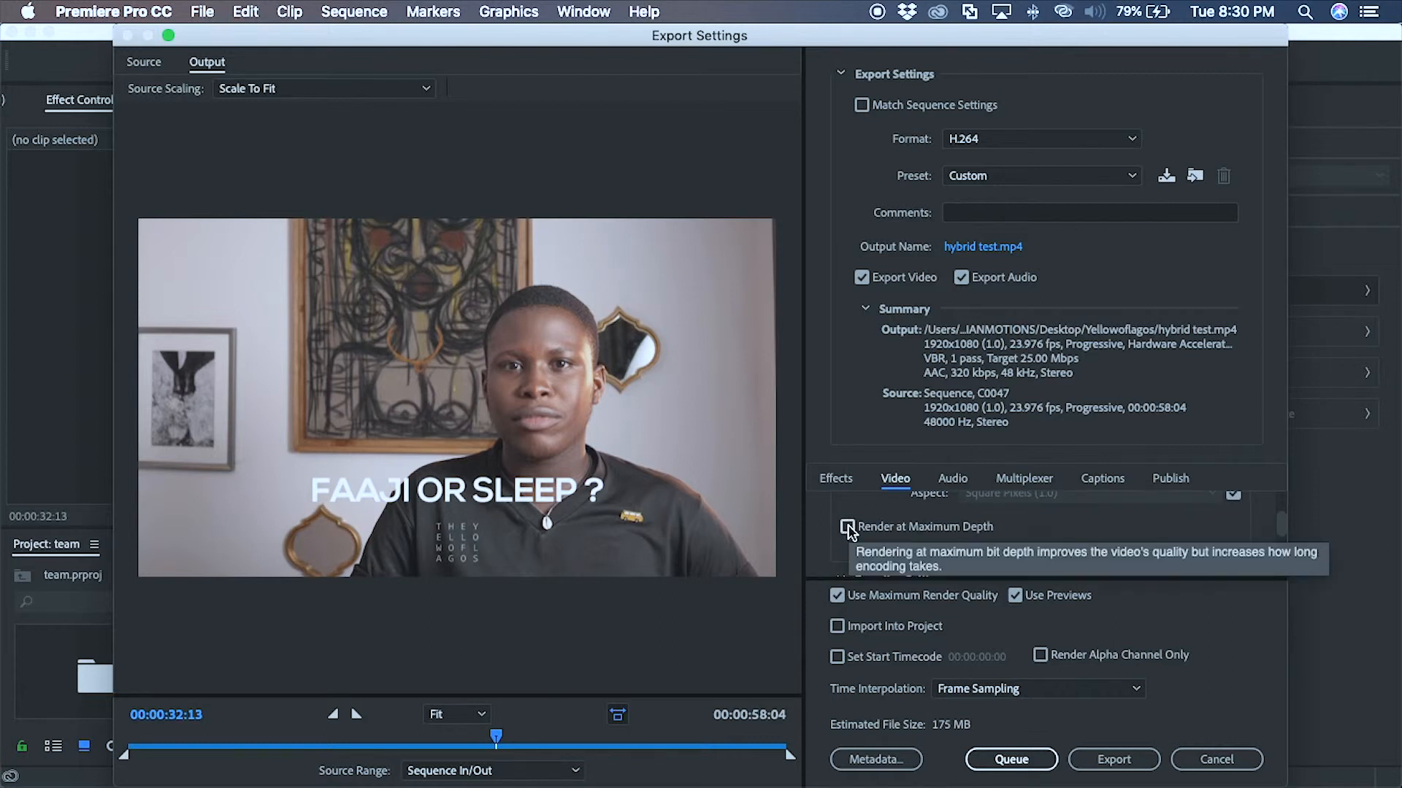
{"action": "left_click", "coordinate": [846, 527]}
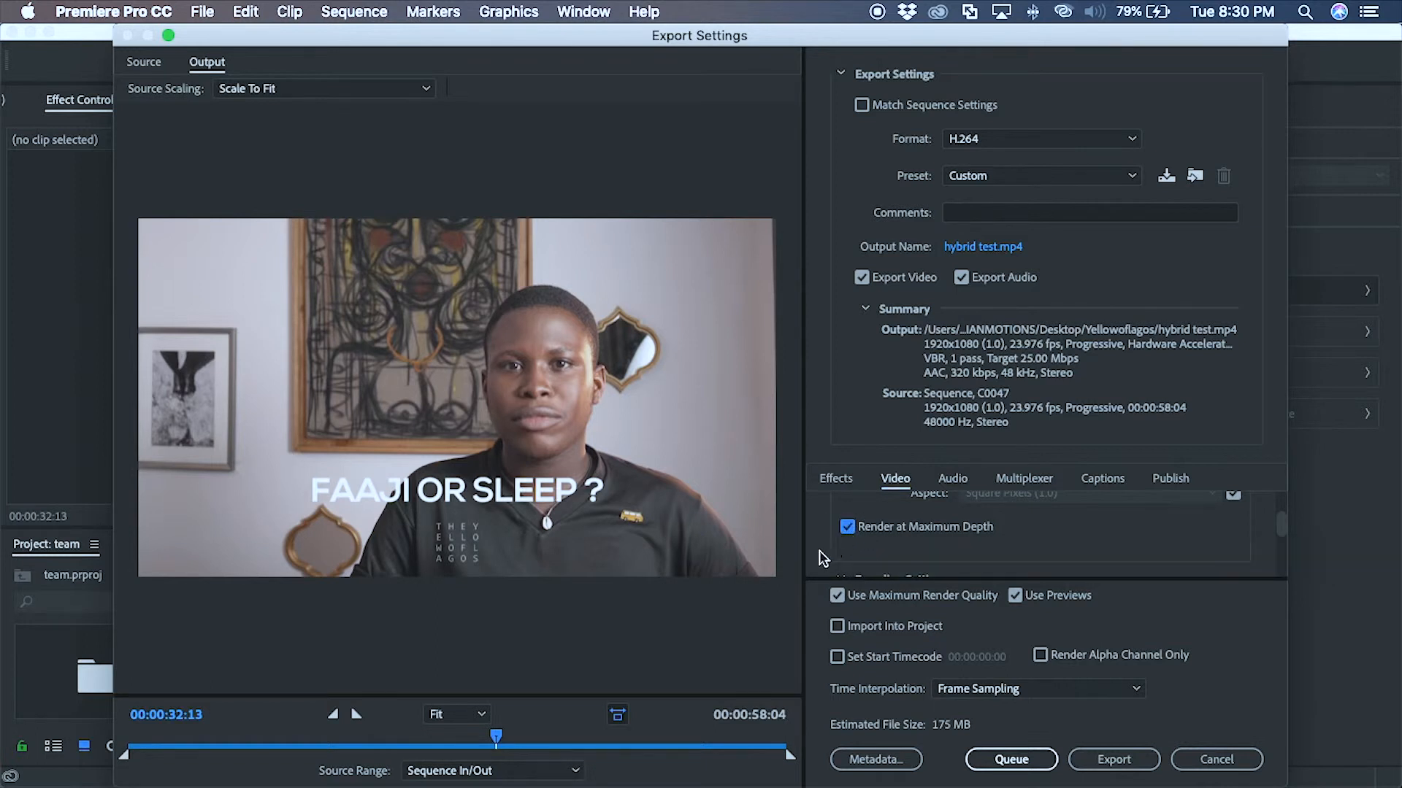
Set the target bitrate in the video export settings to 10 Mbps.
{"action": "scroll", "coordinate": [818, 561], "scroll_direction": "down", "scroll_amount": 1}
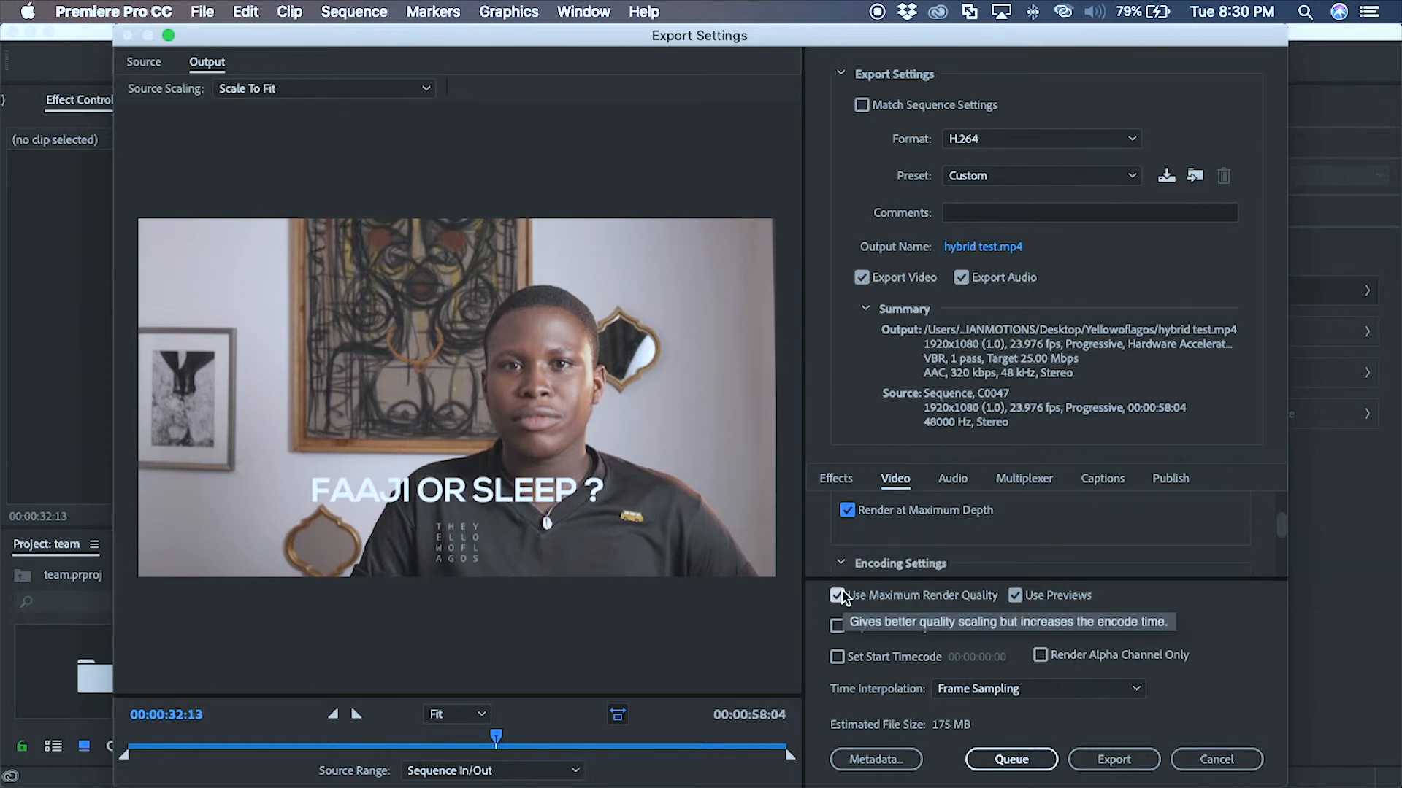
{"action": "scroll", "coordinate": [827, 554], "scroll_direction": "down", "scroll_amount": 2}
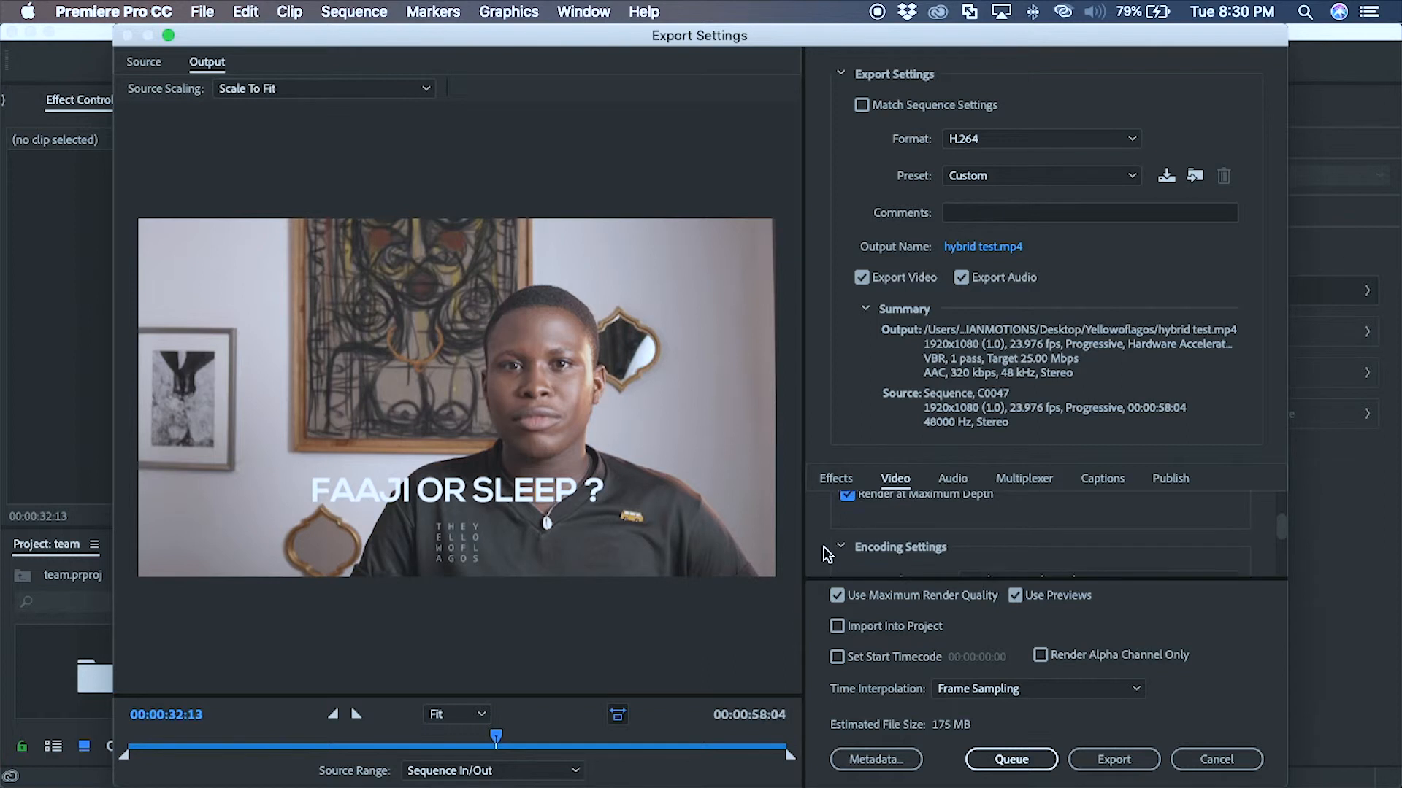
{"action": "scroll", "coordinate": [824, 547], "scroll_direction": "down", "scroll_amount": 3}
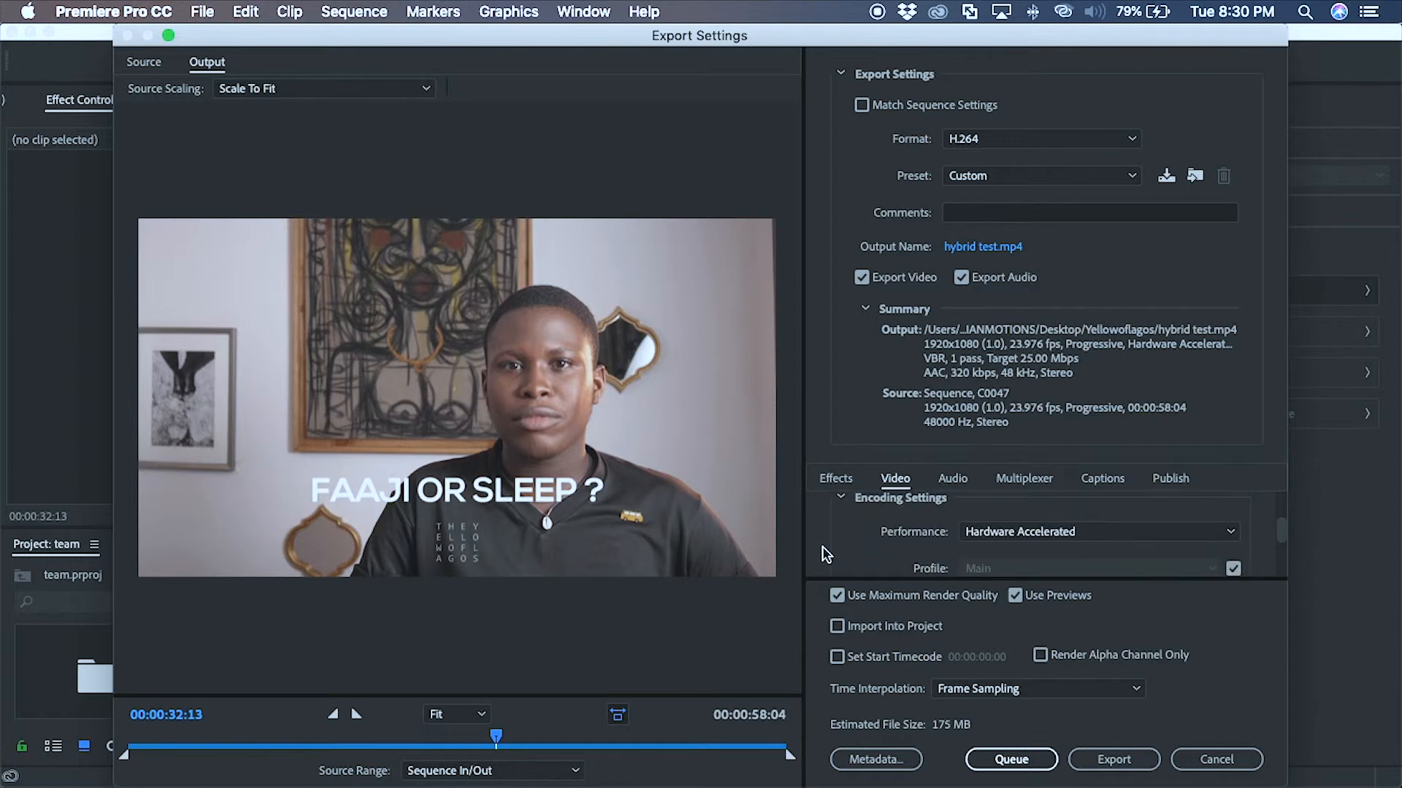
{"action": "scroll", "coordinate": [822, 546], "scroll_direction": "down", "scroll_amount": 3}
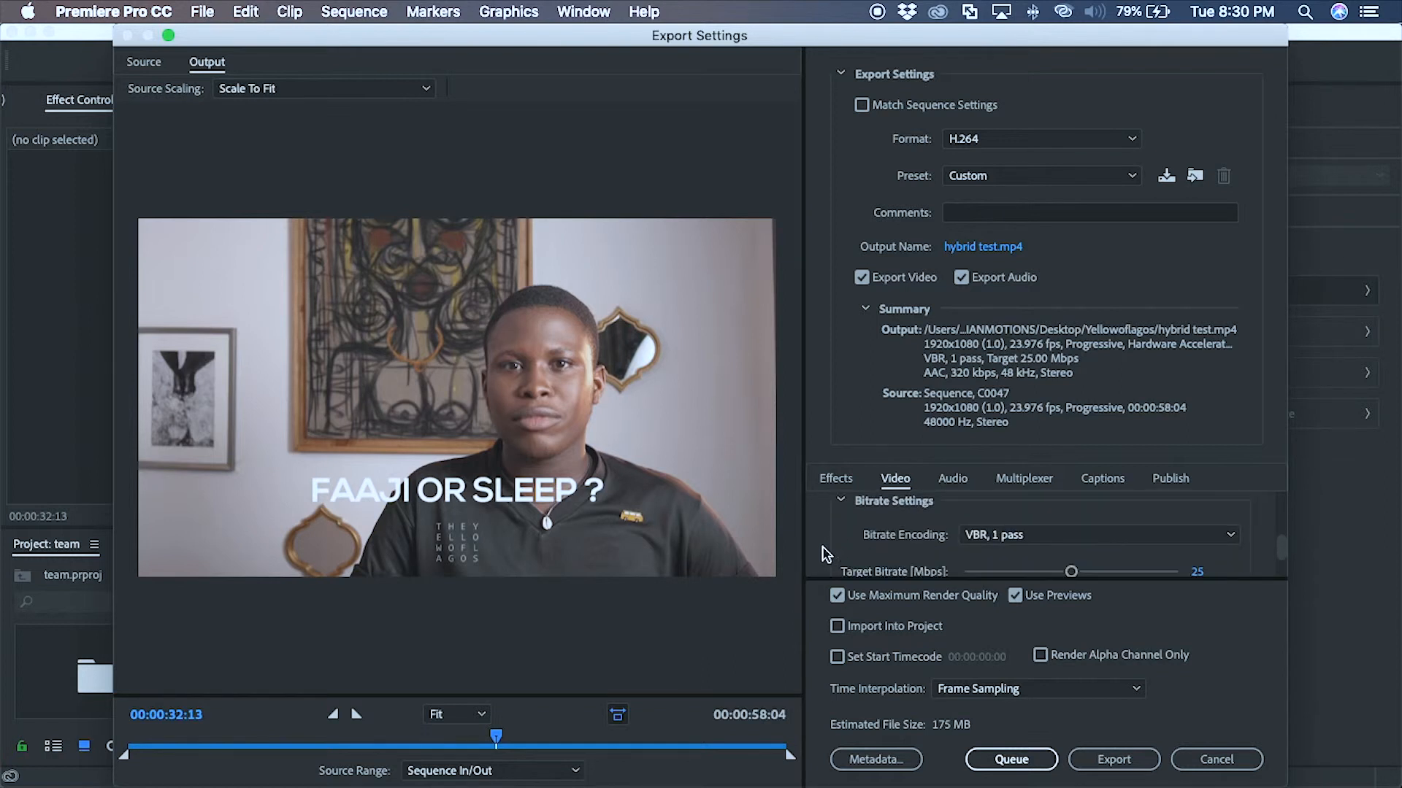
{"action": "scroll", "coordinate": [823, 554], "scroll_direction": "down", "scroll_amount": 1}
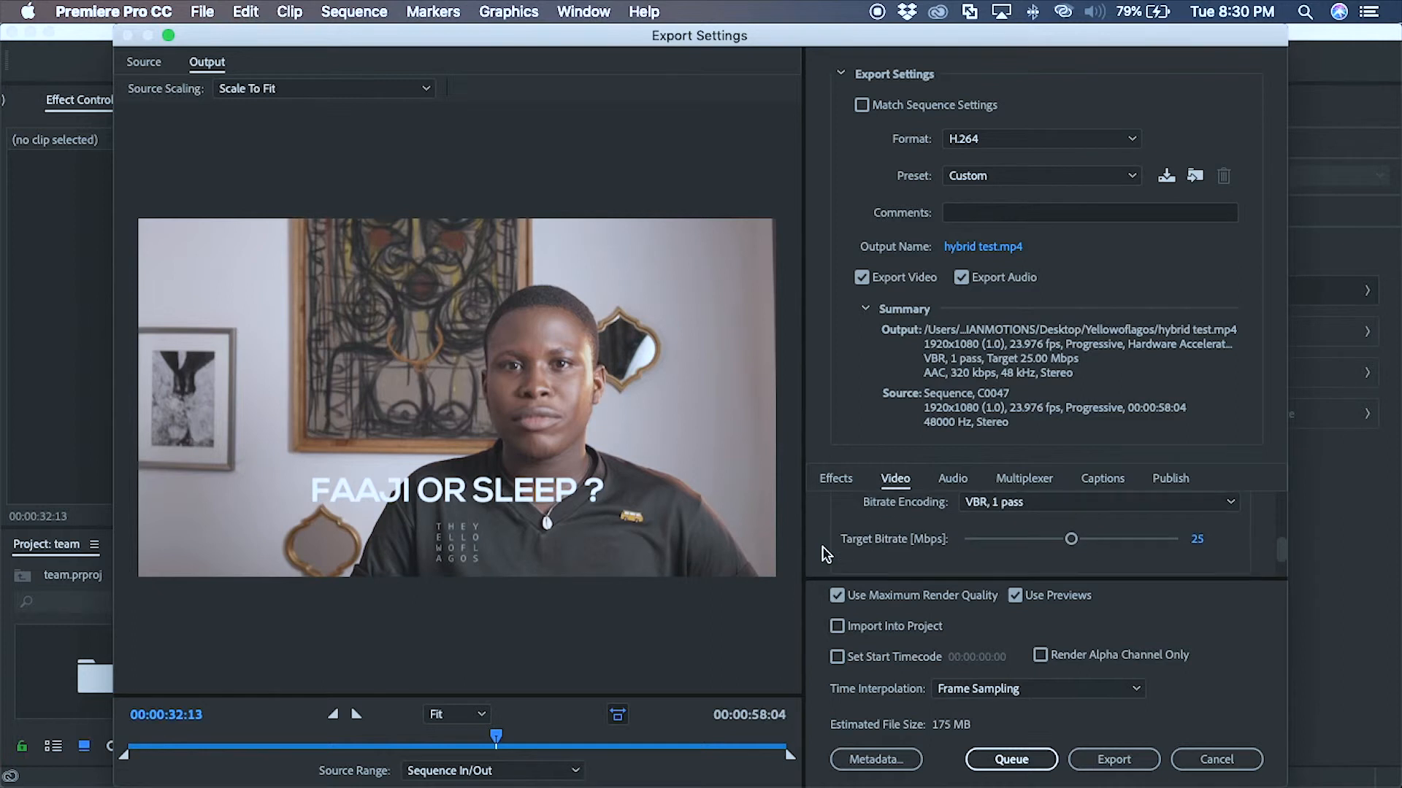
{"action": "left_click", "coordinate": [1023, 540]}
{"action": "left_click", "coordinate": [1202, 541]}
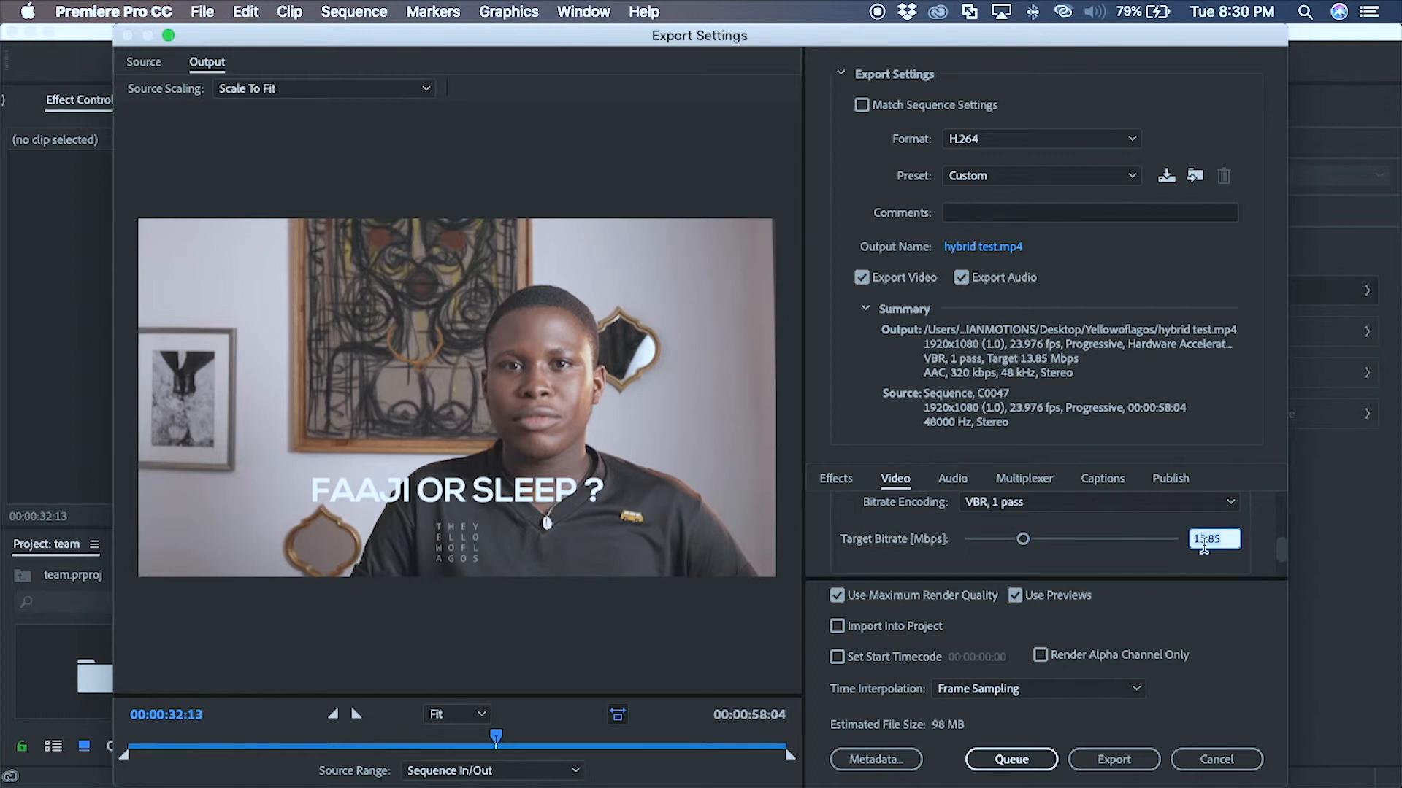
{"action": "type", "text": "10"}
{"action": "left_click", "coordinate": [822, 546]}
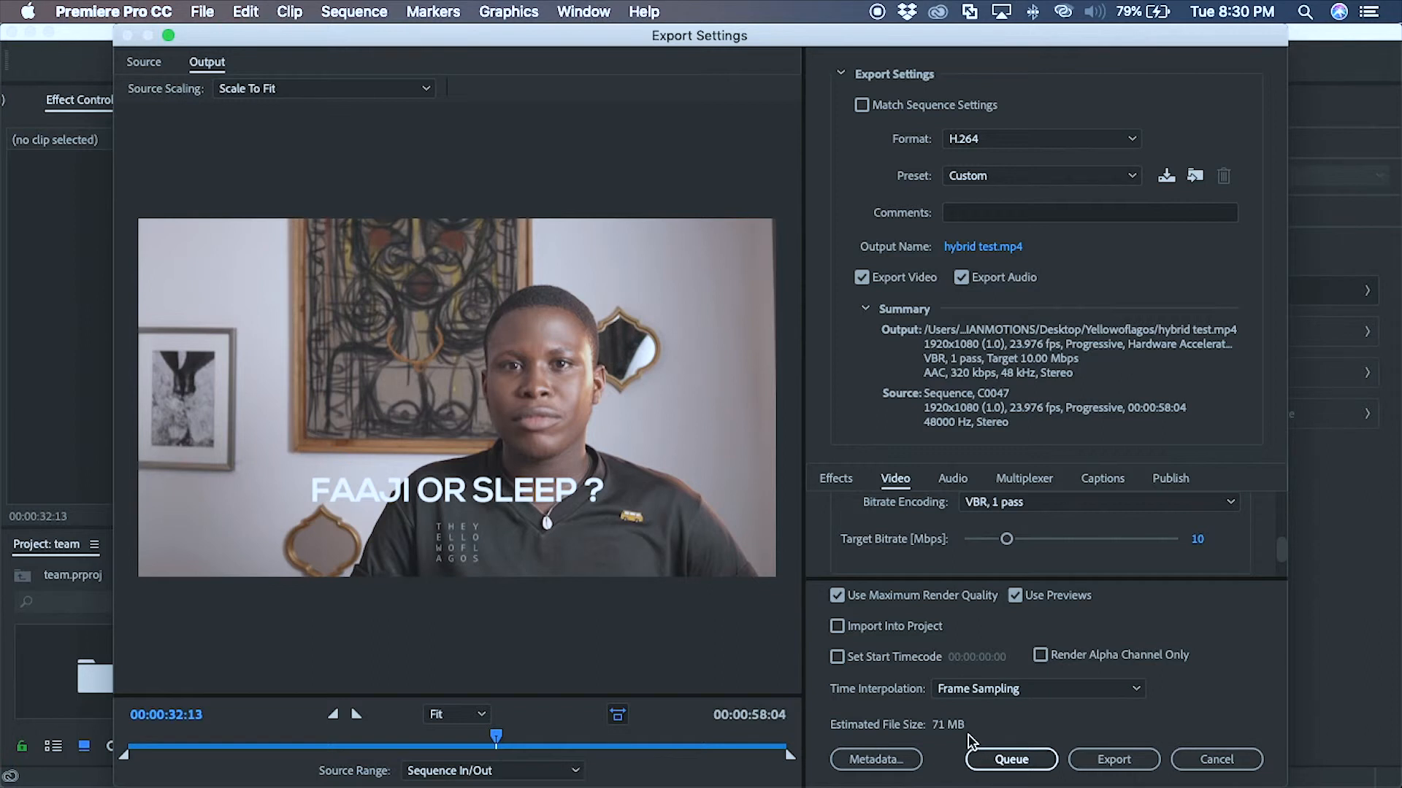
Set the target bitrate to 25 Mbps and start exporting the C0047 sequence directly.
{"action": "left_click", "coordinate": [1196, 540]}
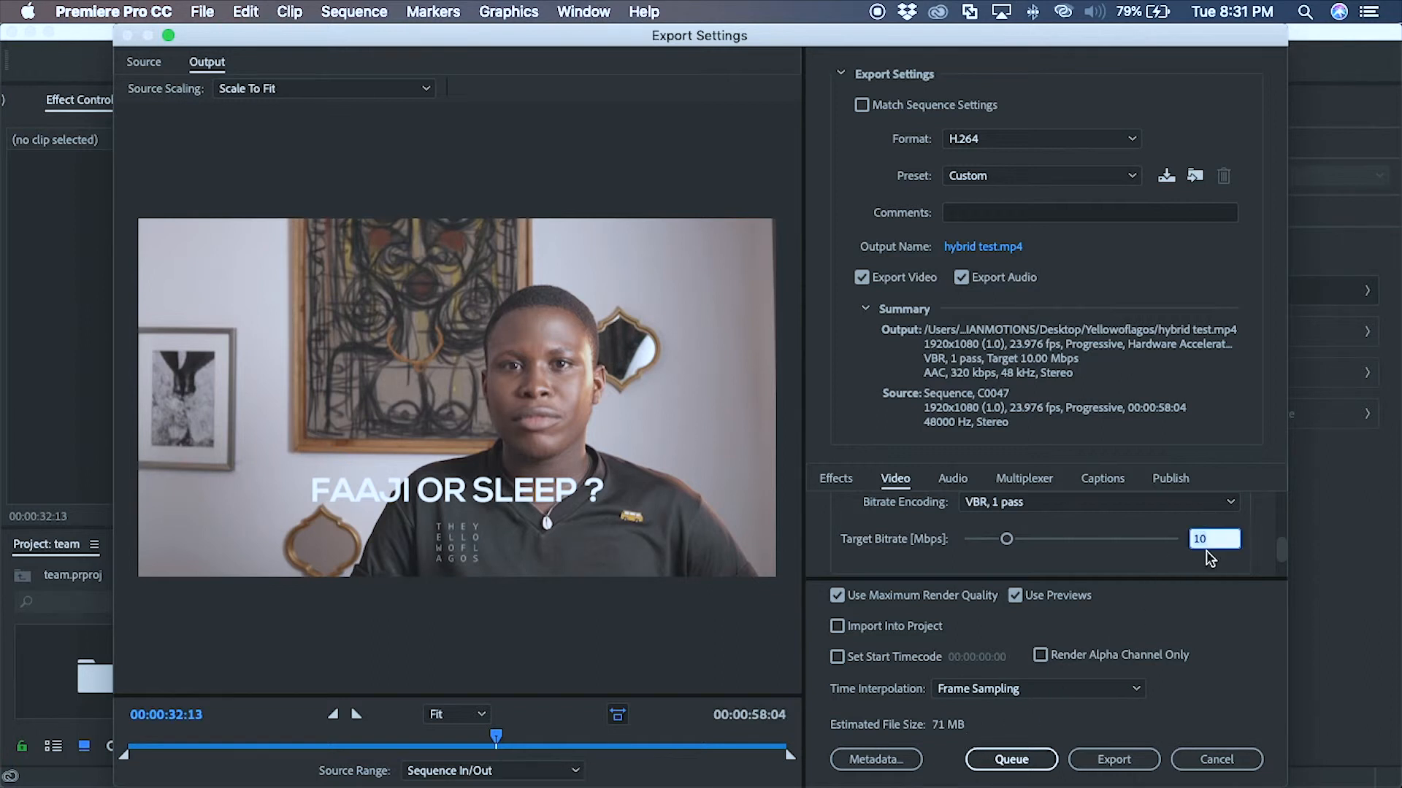
{"action": "type", "text": "25"}
{"action": "left_click", "coordinate": [822, 542]}
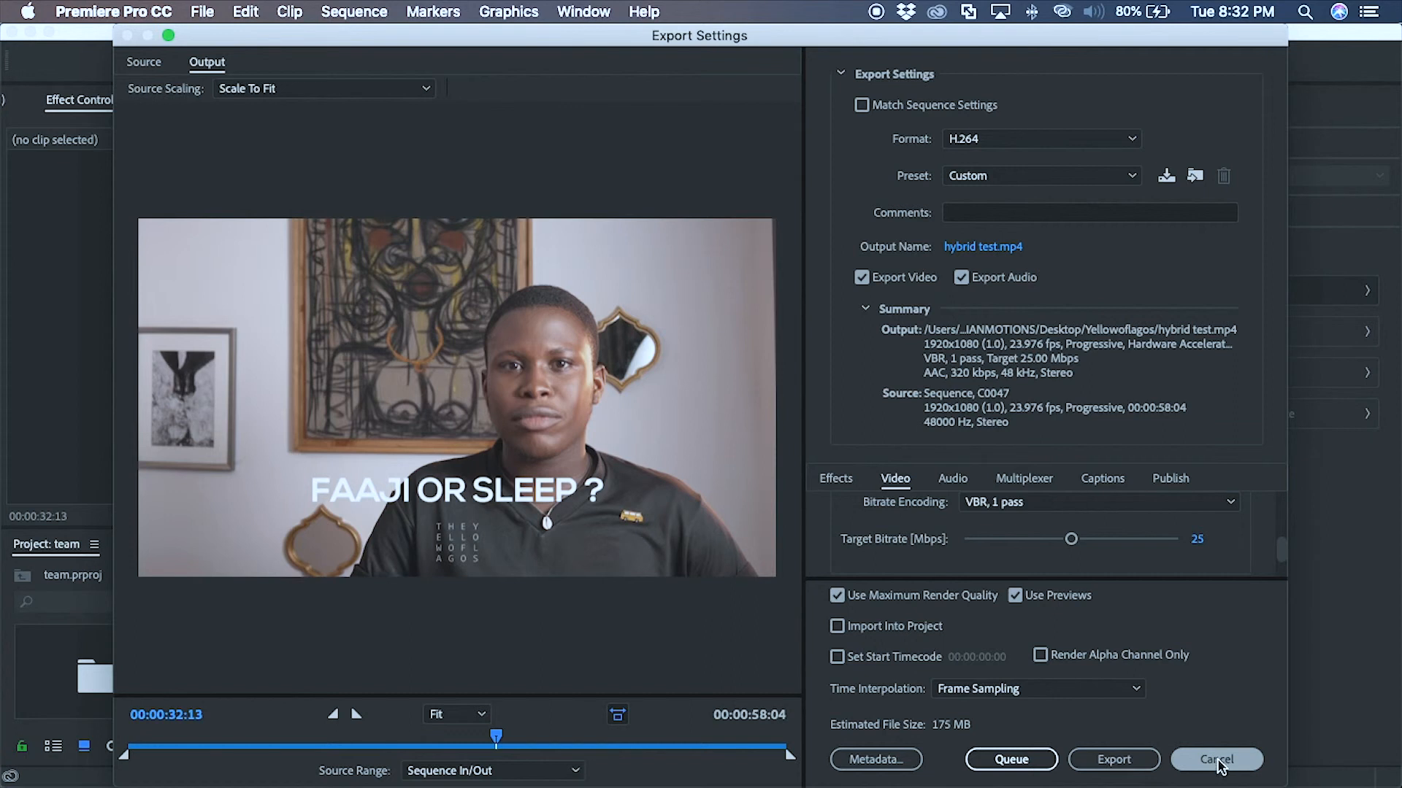
{"action": "left_click", "coordinate": [1106, 762]}
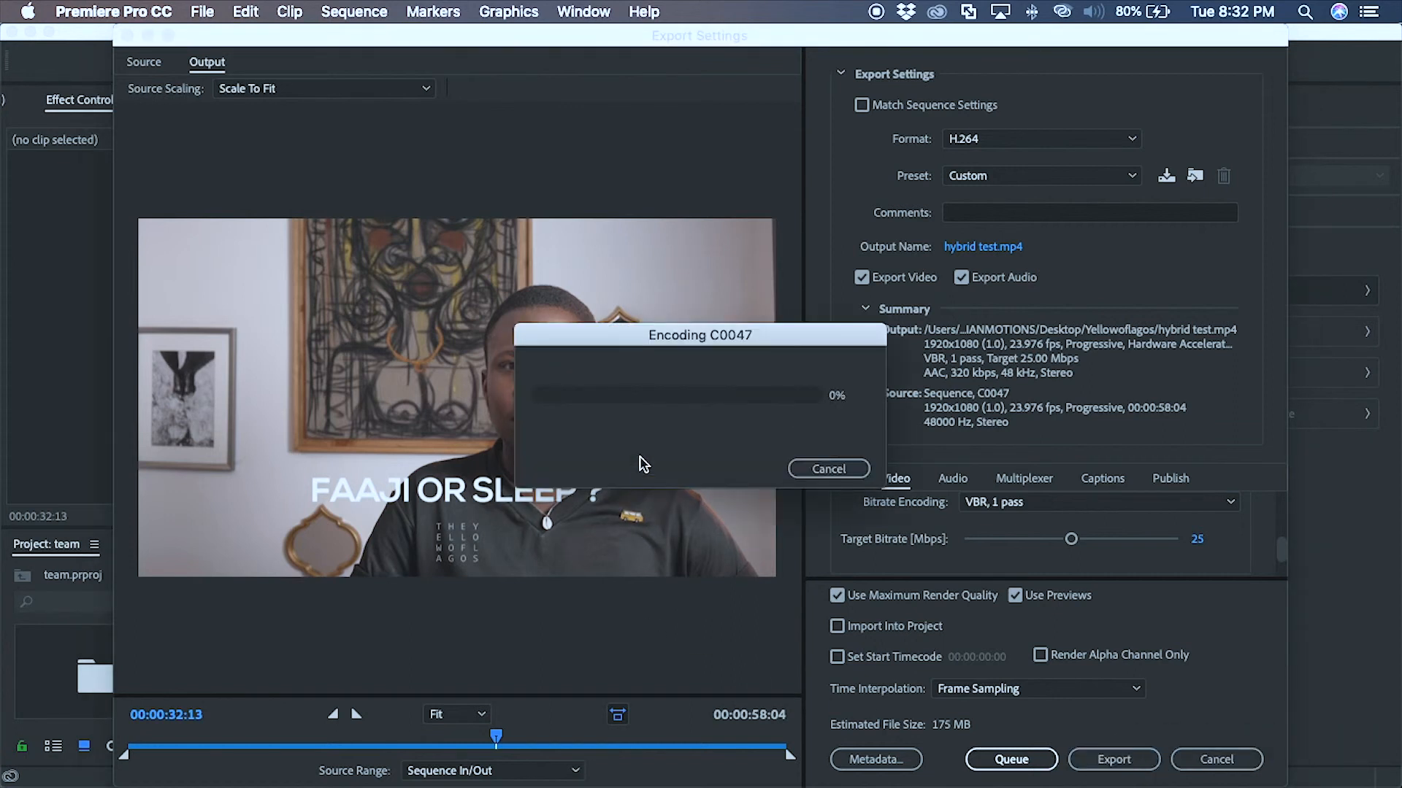